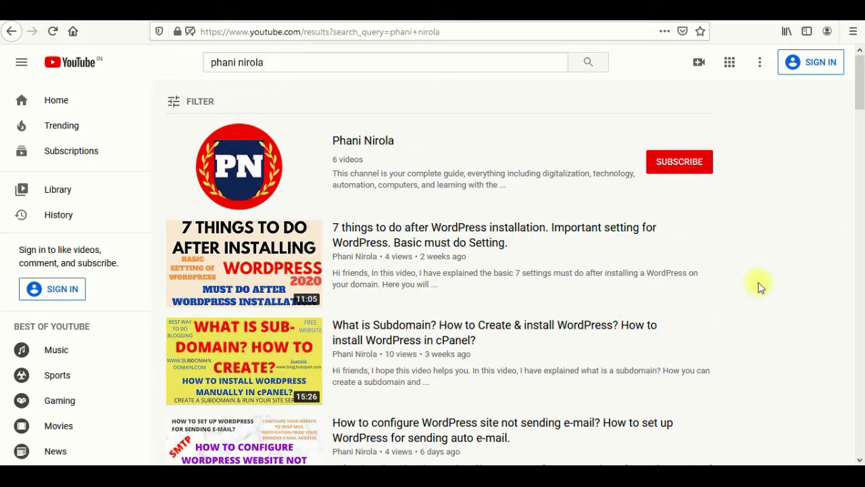
scroll(797, 264, "down", 2)
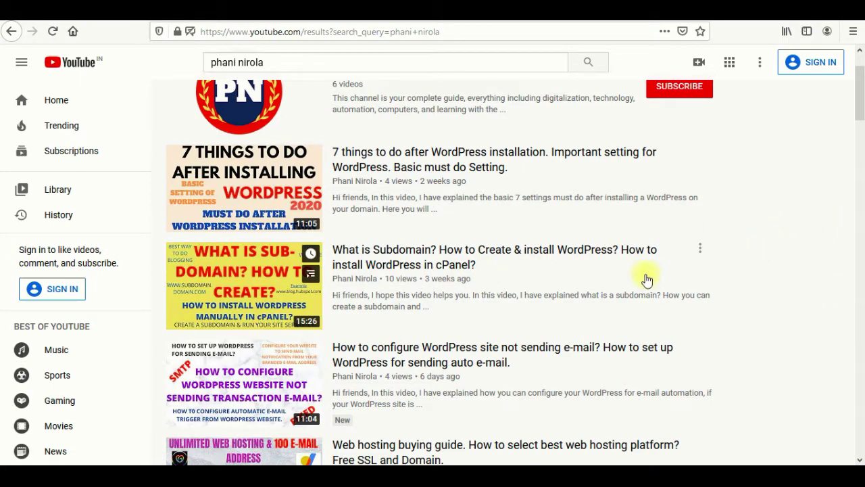
mouse_move(589, 205)
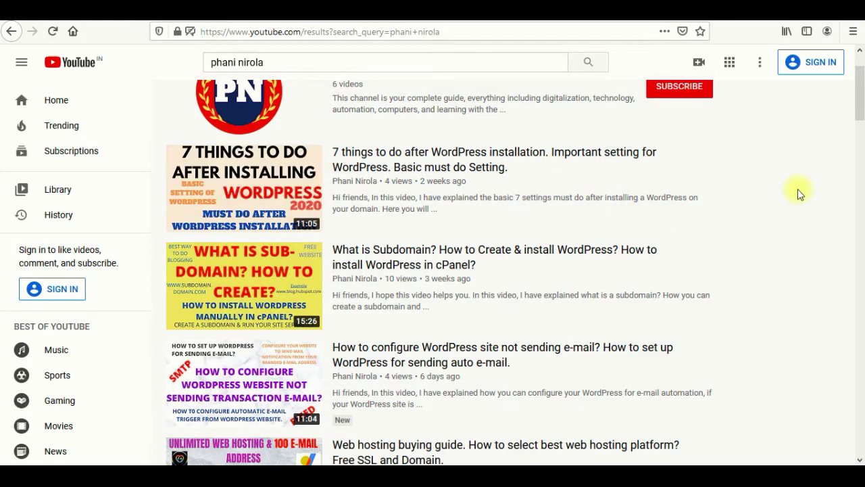
mouse_move(564, 177)
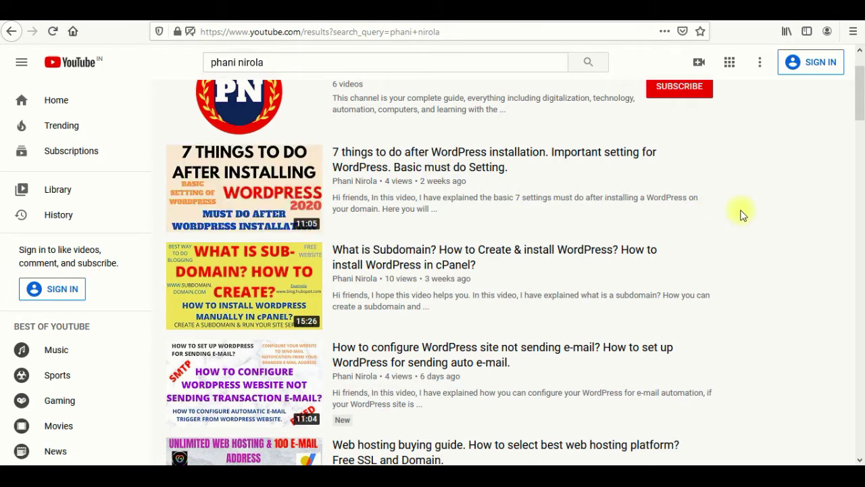
scroll(739, 213, "up", 2)
scroll(740, 212, "down", 2)
Open a private browsing page and go to the WordPress admin dashboard at demo.phaninirola.com/wp-admin
left_click(215, 21)
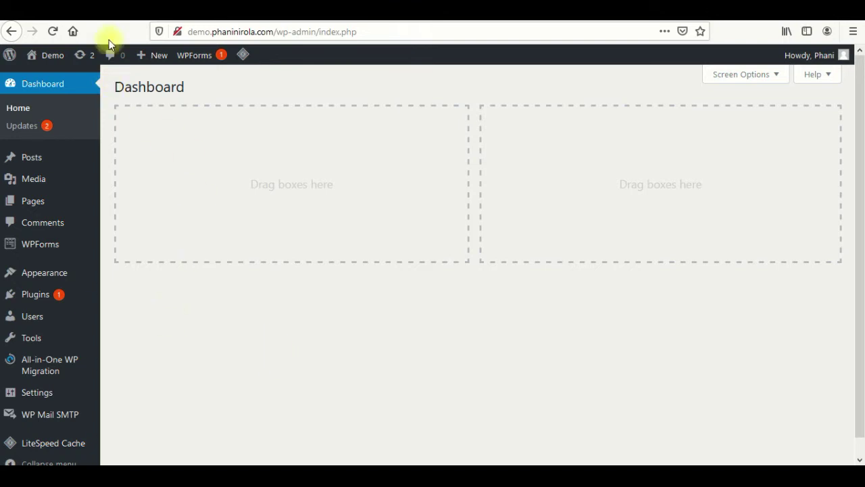
key("ctrl+shift+p")
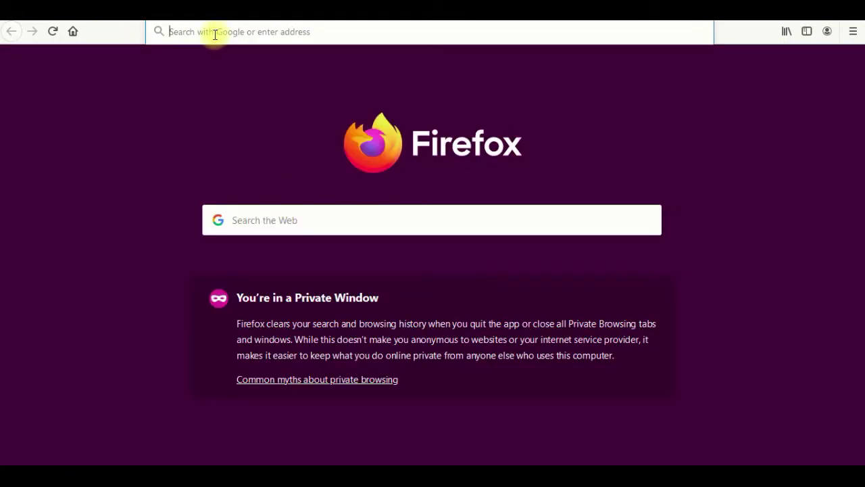
type("demo.")
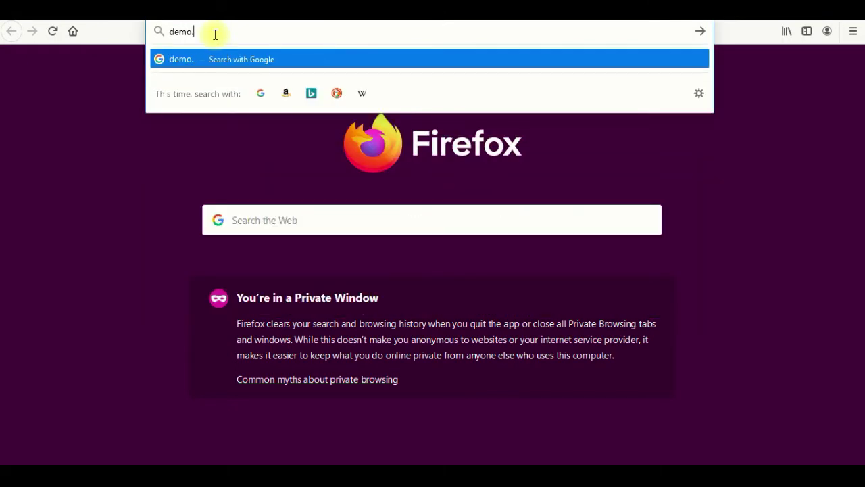
type("phaninirola")
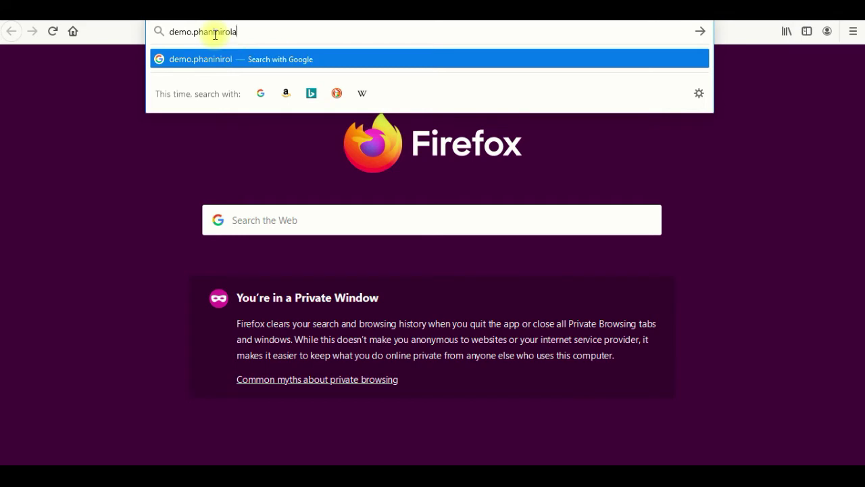
type(".com")
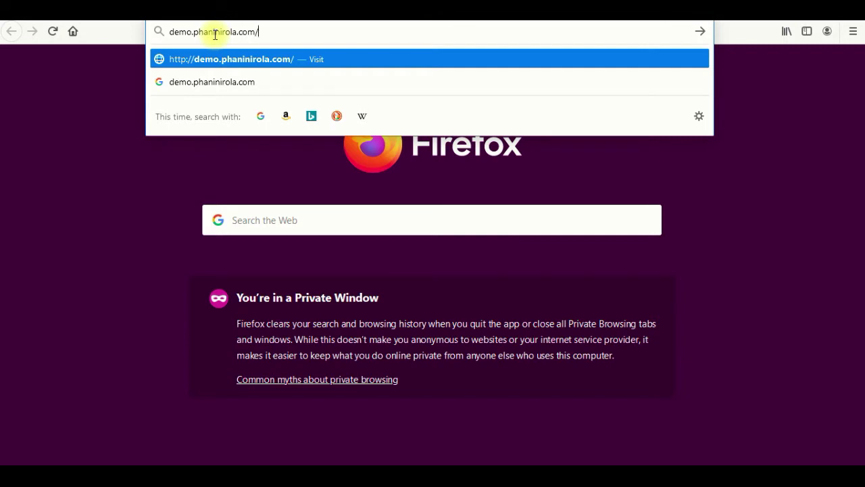
type("/wp-admin")
key("Return")
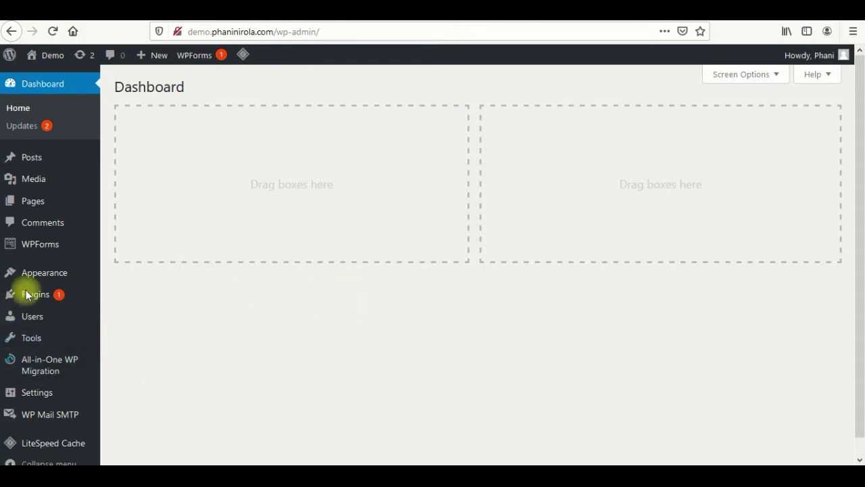
Search the new plugins for "i theme security" and install and activate the iThemes Security plugin
mouse_move(32, 304)
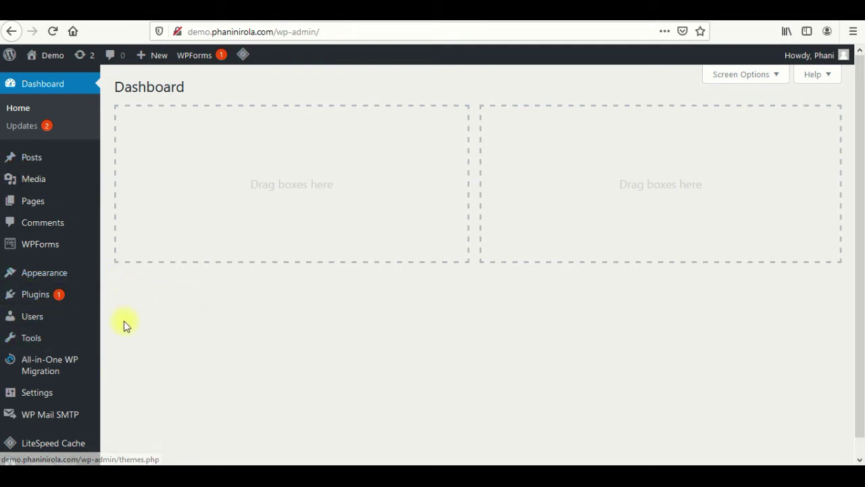
mouse_move(61, 298)
left_click(126, 316)
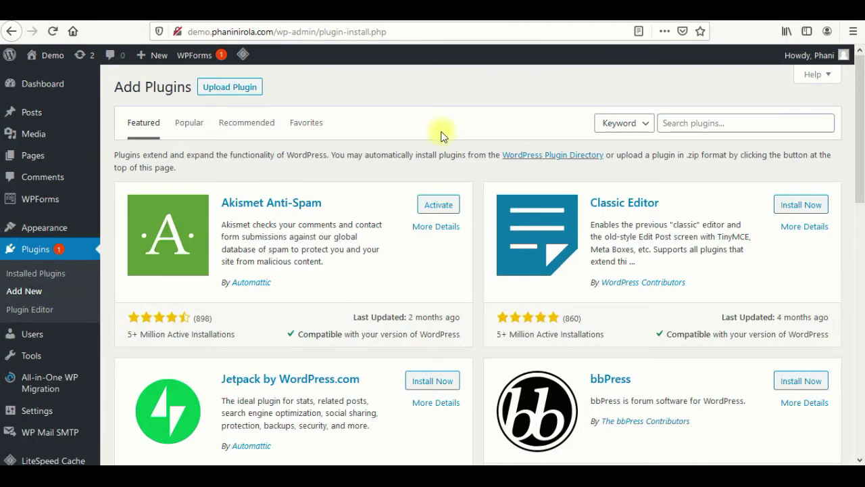
left_click(714, 124)
type("i theme se")
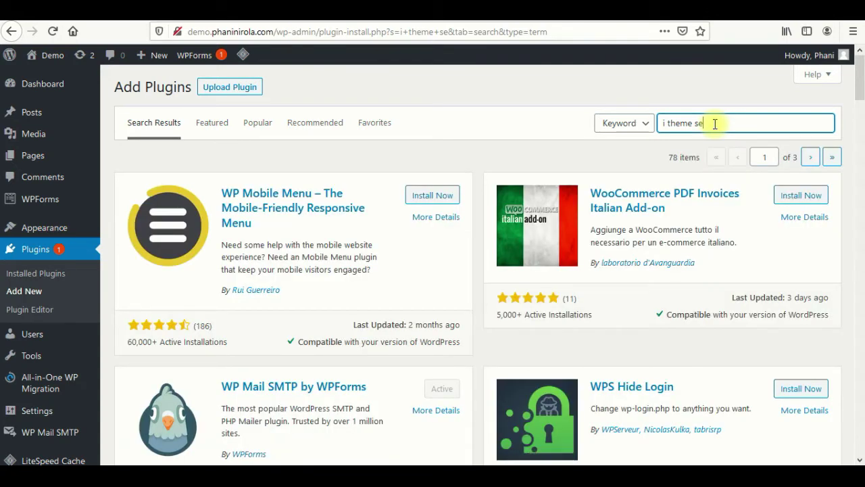
type("curity")
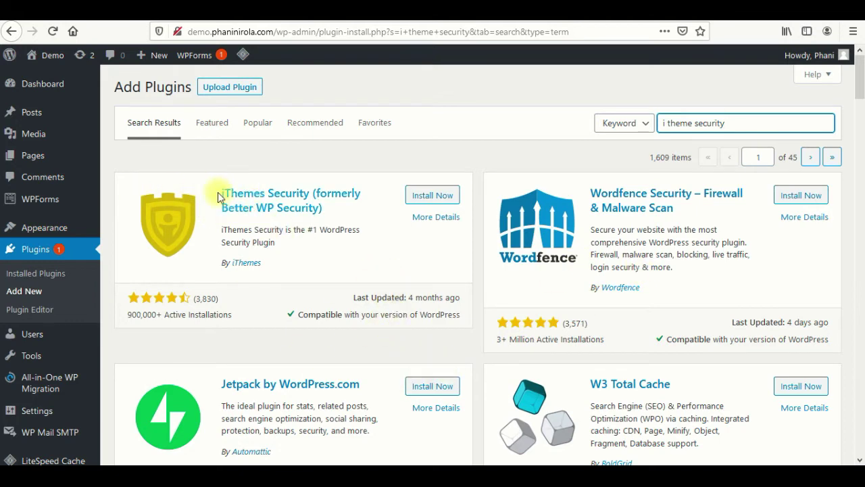
left_click(444, 194)
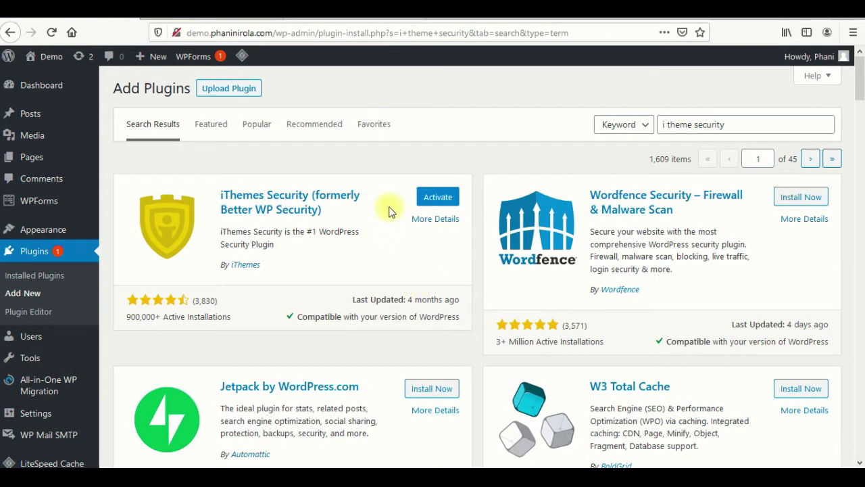
left_click(437, 202)
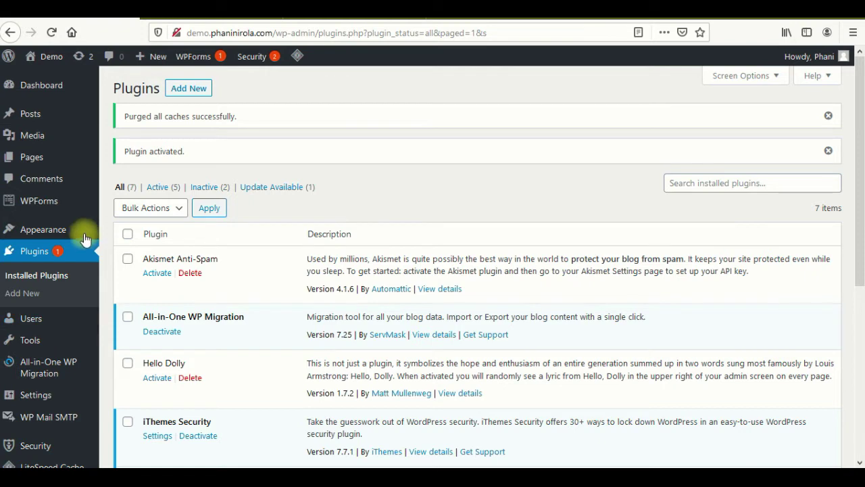
Open the iThemes Security settings and run Secure Site from the Security Check, leaving Security Check Pro disabled
scroll(82, 257, "down", 5)
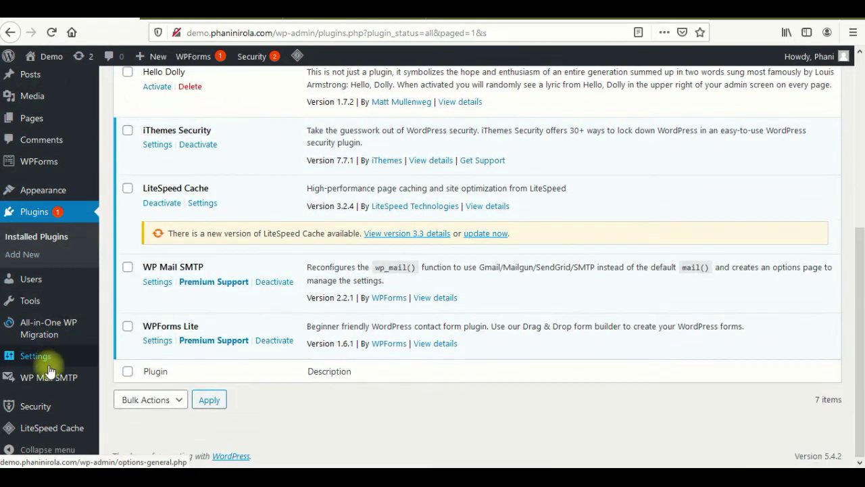
mouse_move(30, 409)
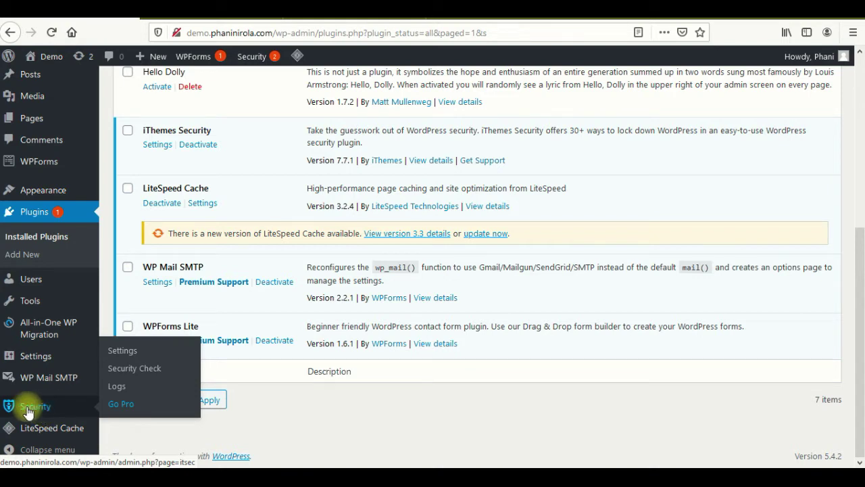
left_click(123, 351)
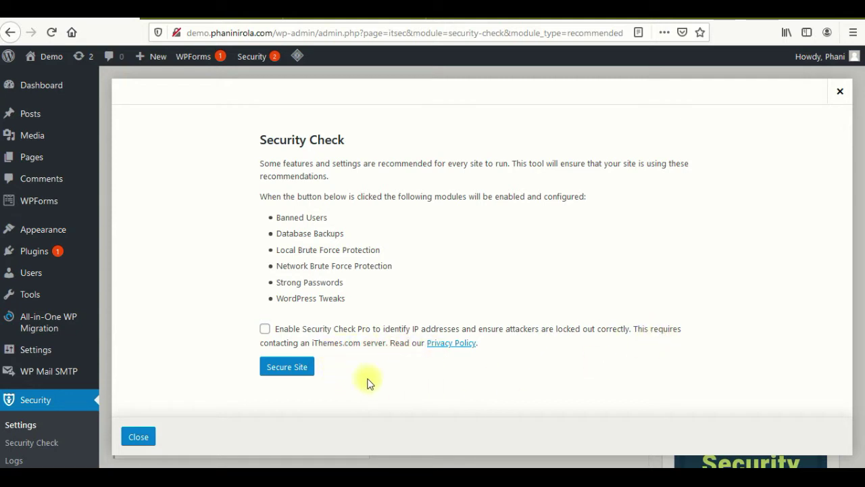
left_click(289, 377)
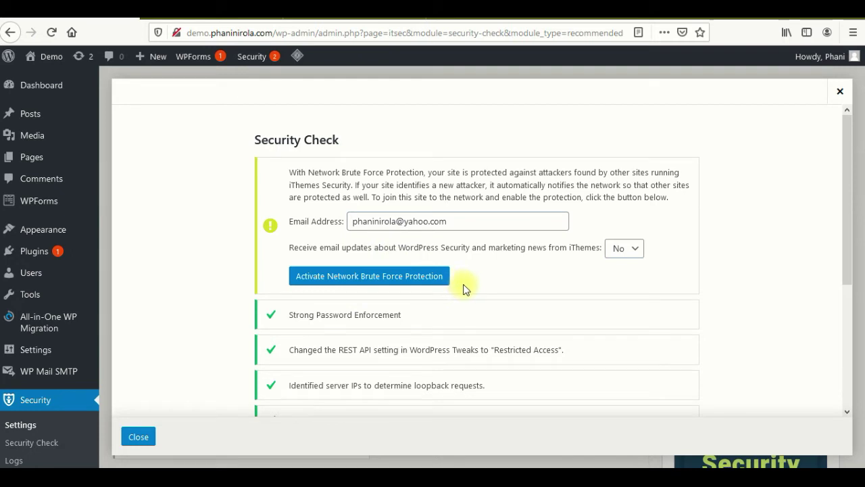
Examine the Security Check results and the email address field for Network Brute Force Protection
scroll(464, 286, "down", 3)
scroll(465, 286, "up", 3)
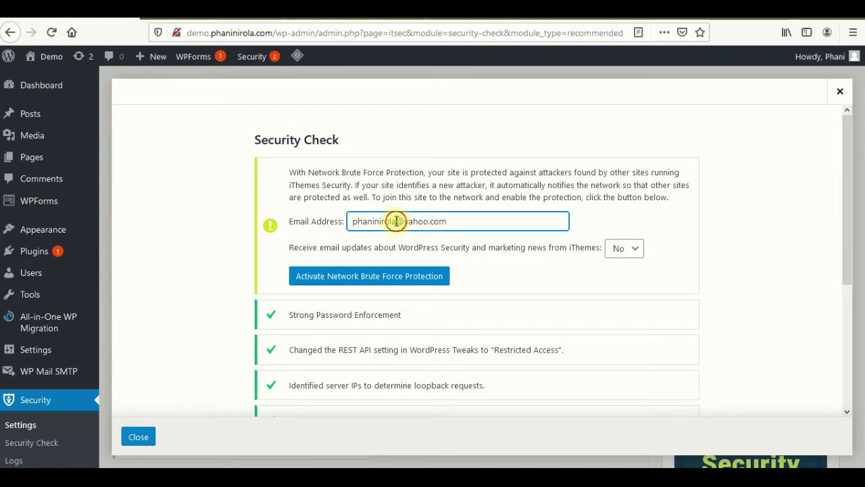
left_click_drag(396, 221, 352, 224)
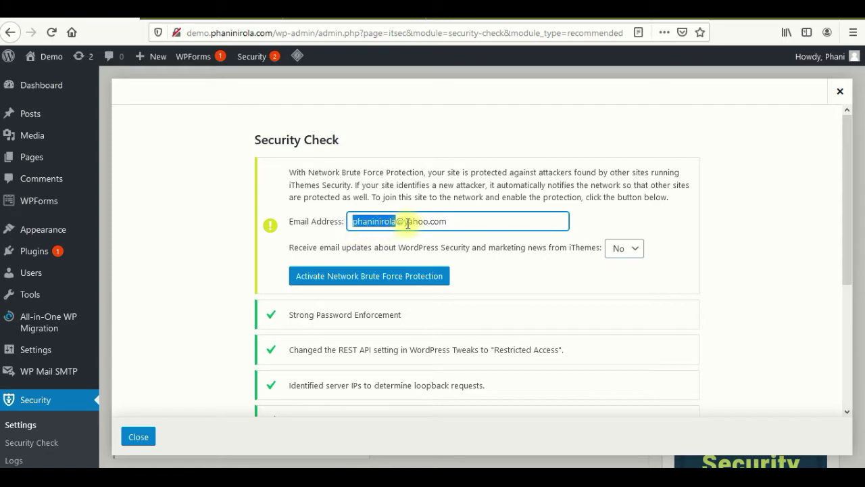
left_click(453, 221)
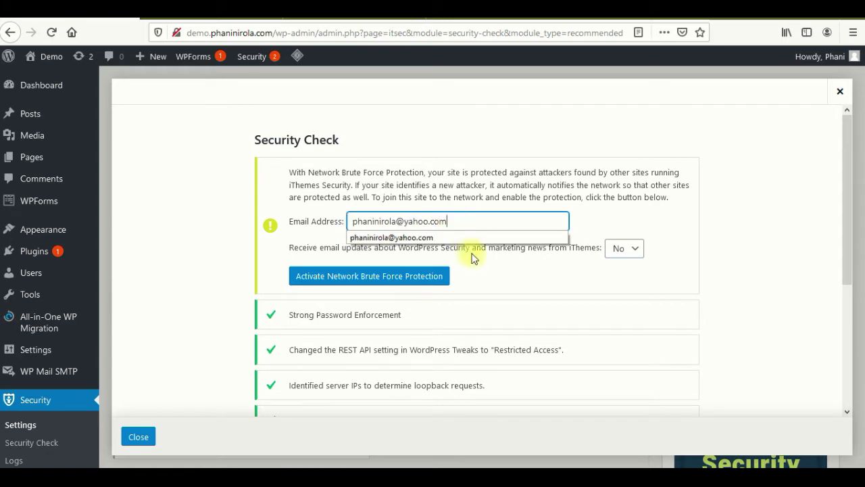
scroll(472, 257, "down", 3)
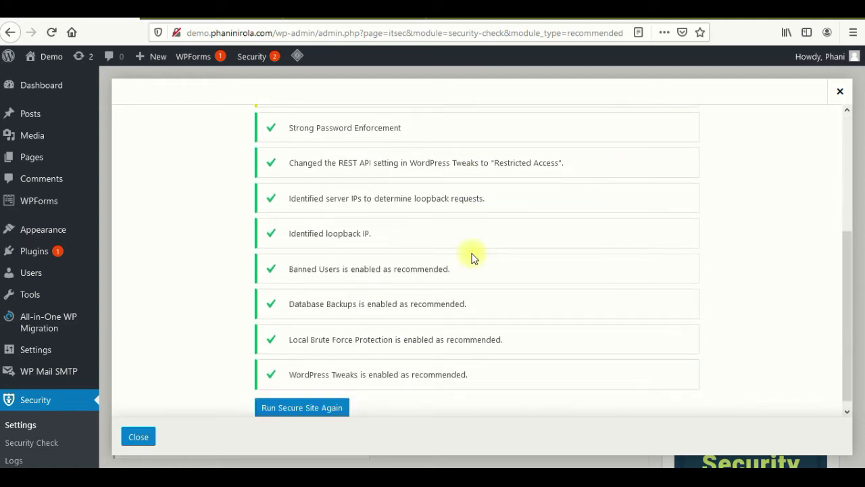
scroll(471, 248, "up", 1)
scroll(471, 248, "up", 3)
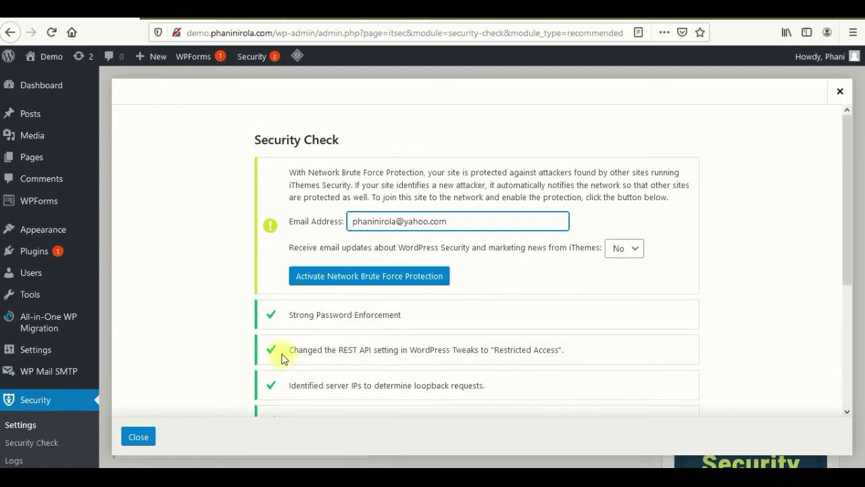
scroll(416, 310, "down", 2)
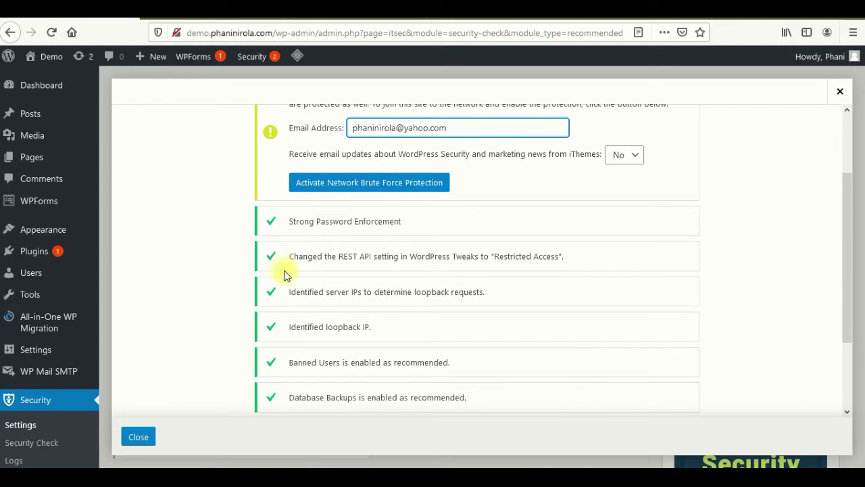
scroll(283, 271, "up", 2)
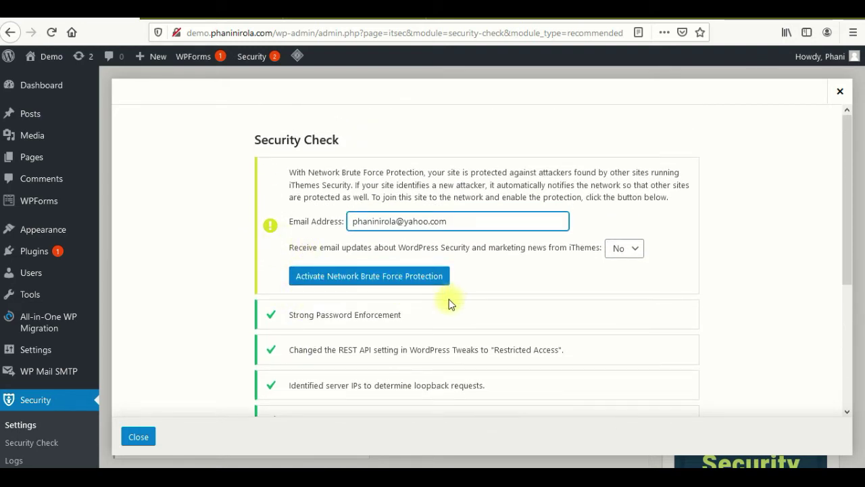
scroll(450, 300, "down", 4)
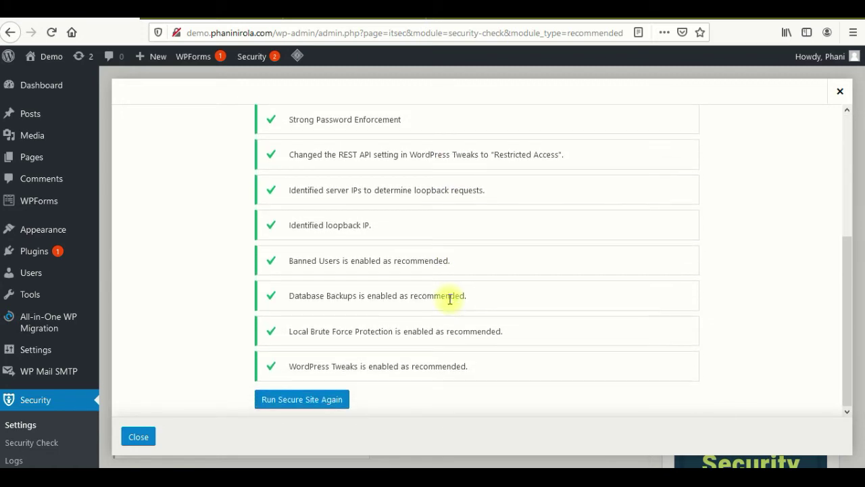
scroll(450, 299, "up", 4)
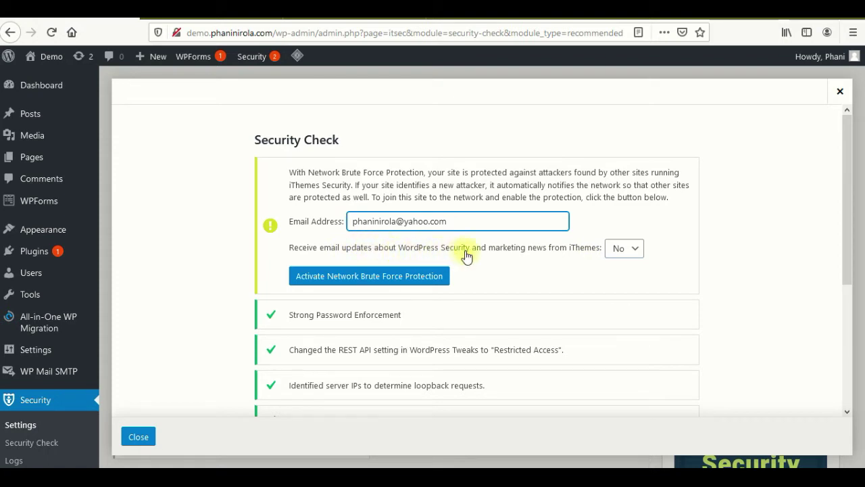
Activate Network Brute Force Protection with iThemes email updates set to No, and close the Security Check
left_click(636, 250)
left_click(639, 254)
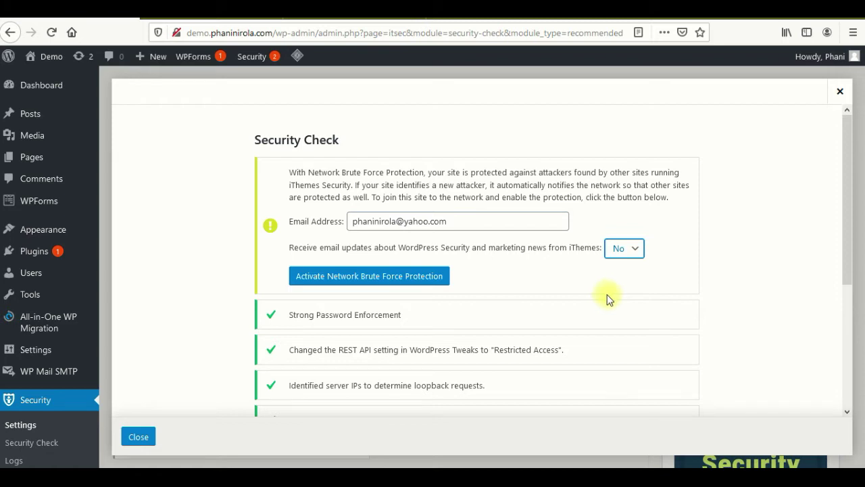
left_click(344, 285)
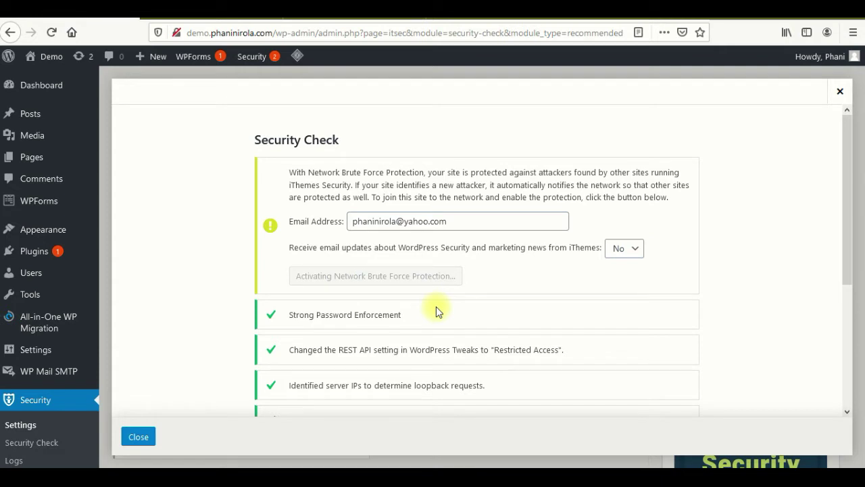
scroll(404, 198, "down", 3)
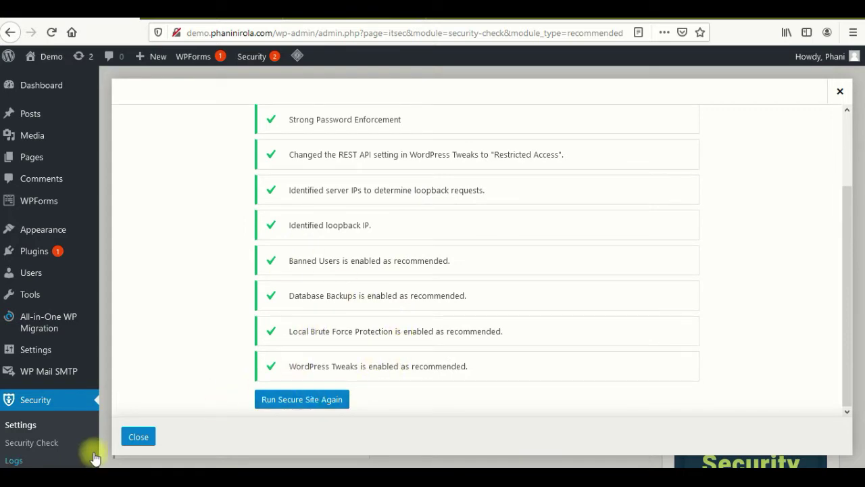
left_click(139, 436)
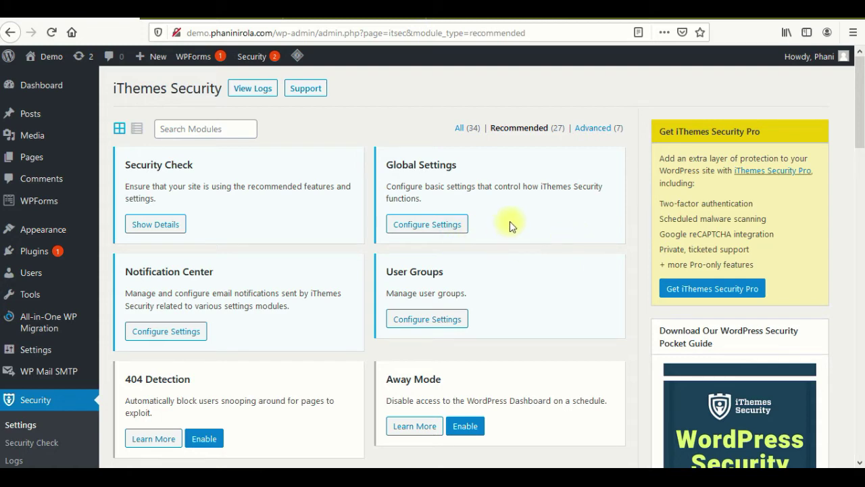
Open the configuration of the Global Settings module among the recommended iThemes Security modules
scroll(538, 238, "down", 4)
scroll(539, 240, "up", 4)
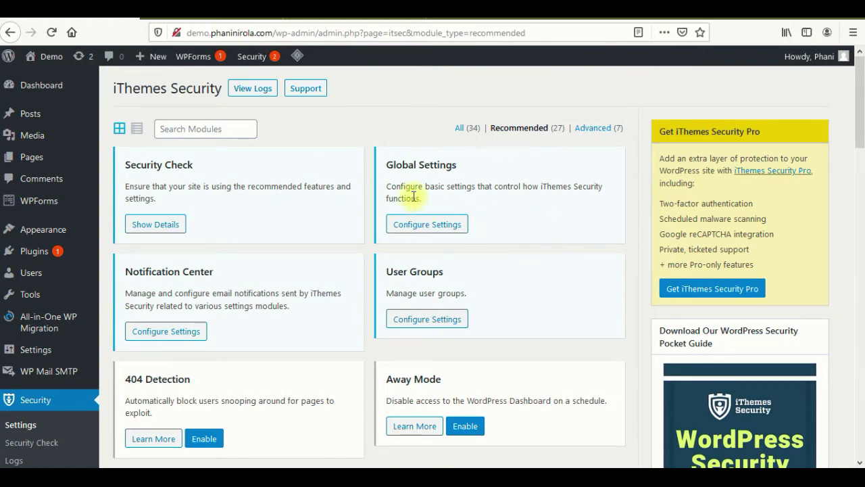
left_click_drag(382, 164, 466, 174)
left_click(494, 185)
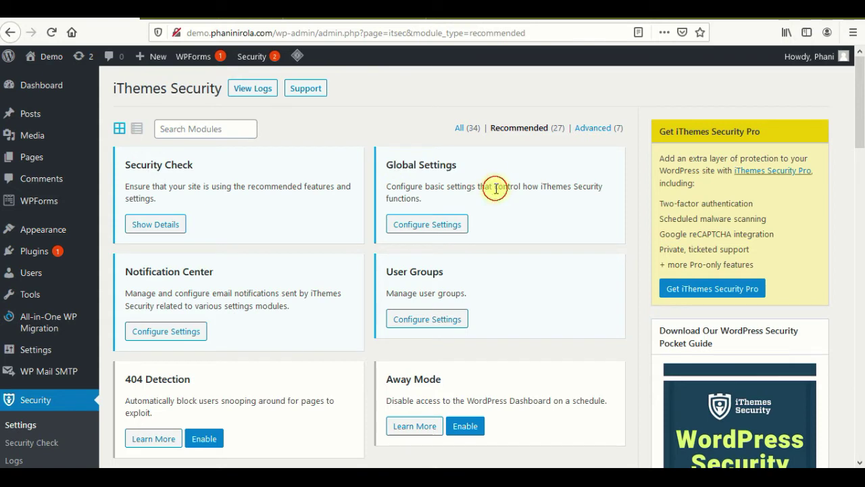
left_click(424, 226)
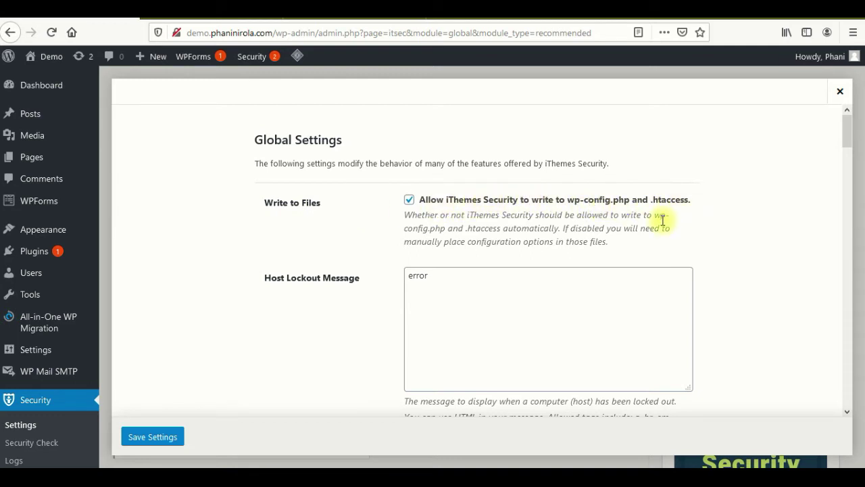
Examine the host, user and community lockout messages in the Global Settings
scroll(583, 234, "down", 3)
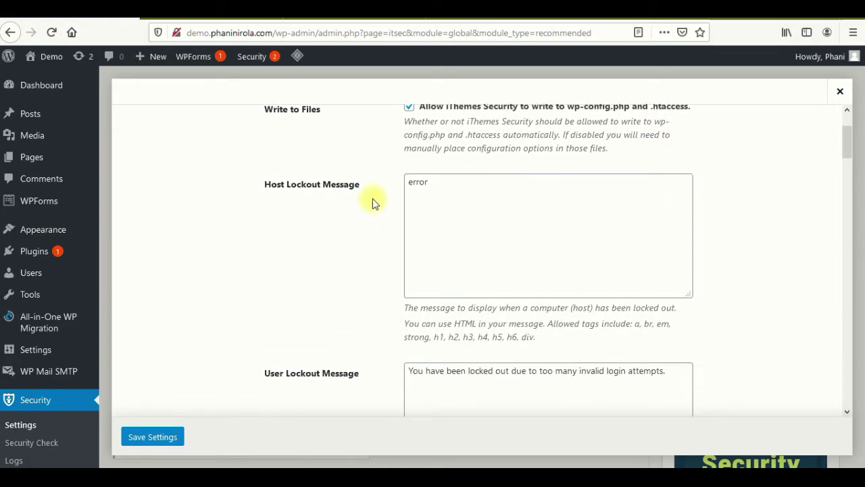
scroll(319, 295, "down", 9)
scroll(331, 216, "up", 6)
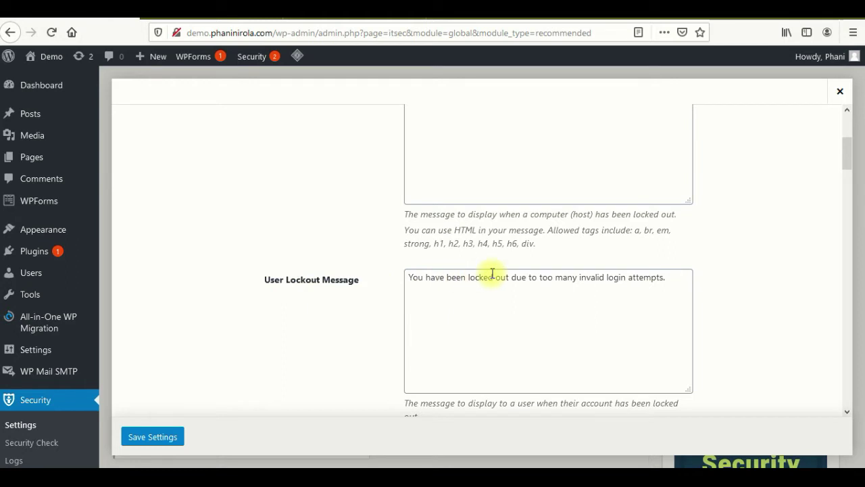
scroll(521, 289, "down", 3)
scroll(529, 284, "up", 3)
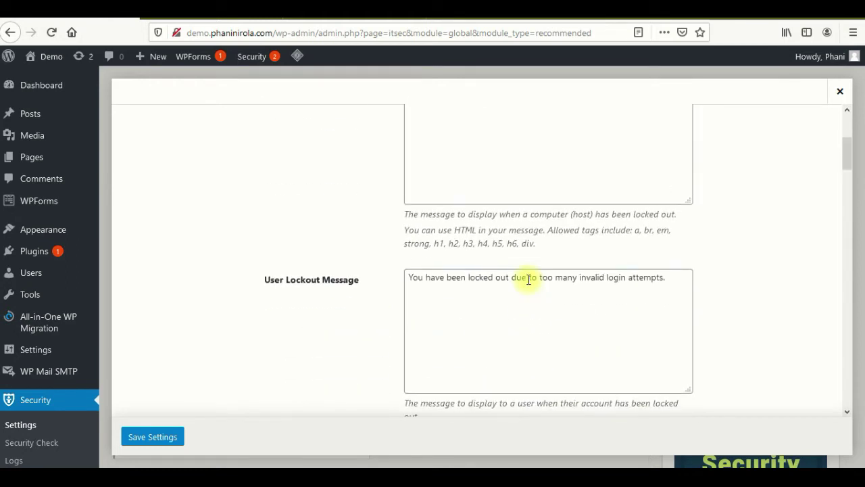
left_click(599, 277)
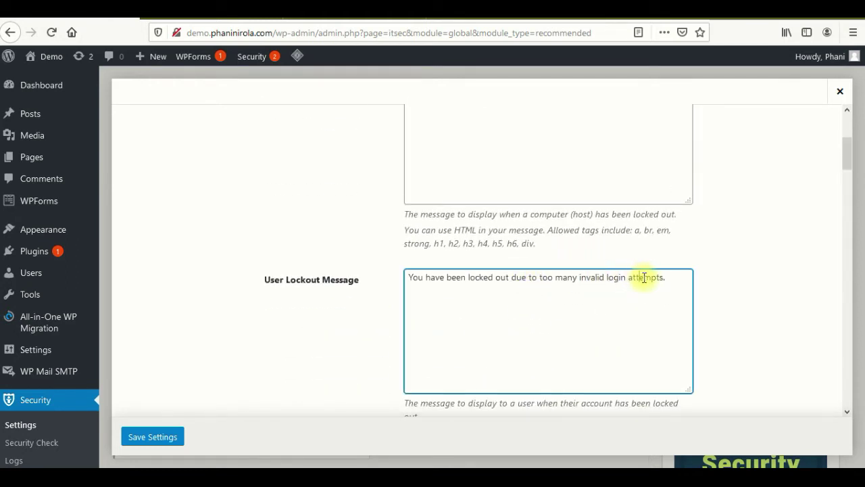
left_click(665, 277)
scroll(478, 311, "down", 5)
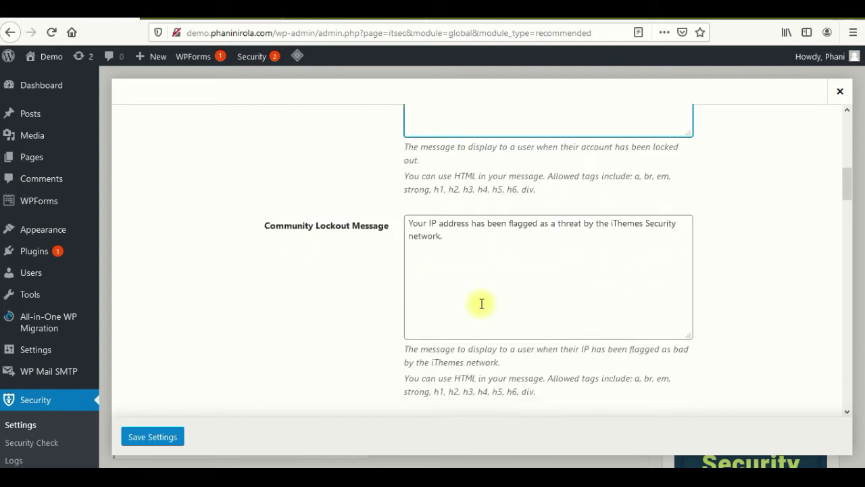
left_click(517, 219)
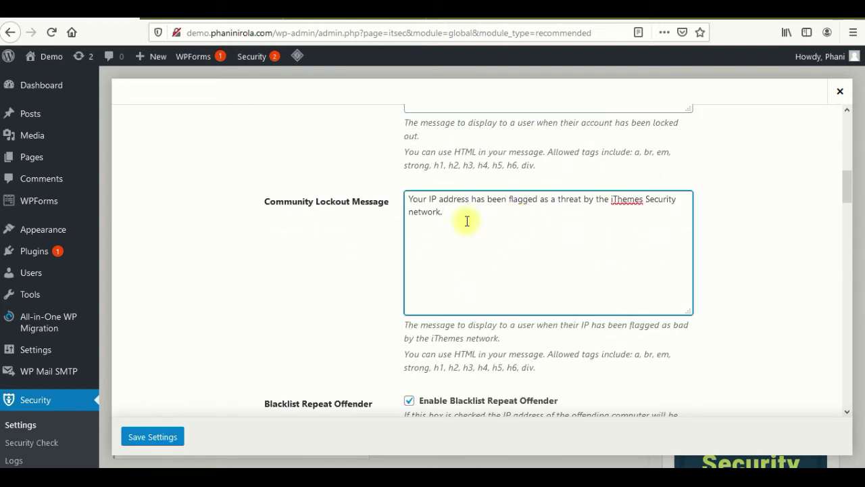
scroll(467, 221, "down", 5)
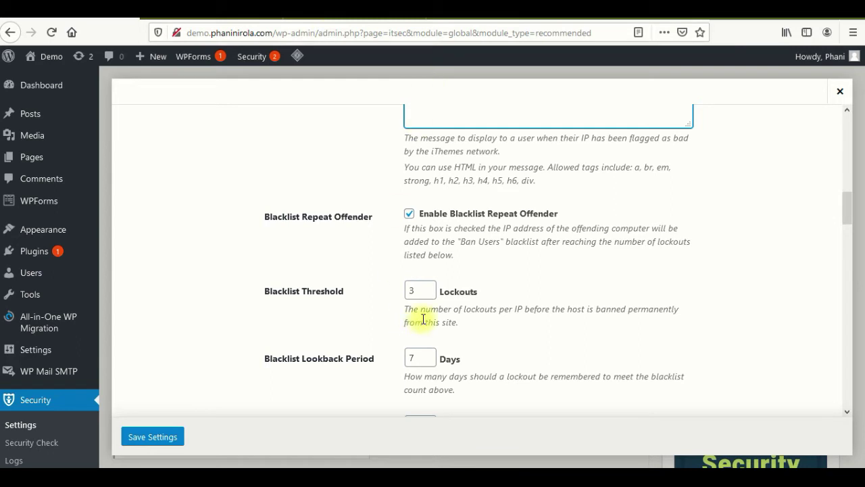
Examine the Blacklist Threshold, Blacklist Lookback Period and Lockout Period values and their descriptions
double_click(411, 290)
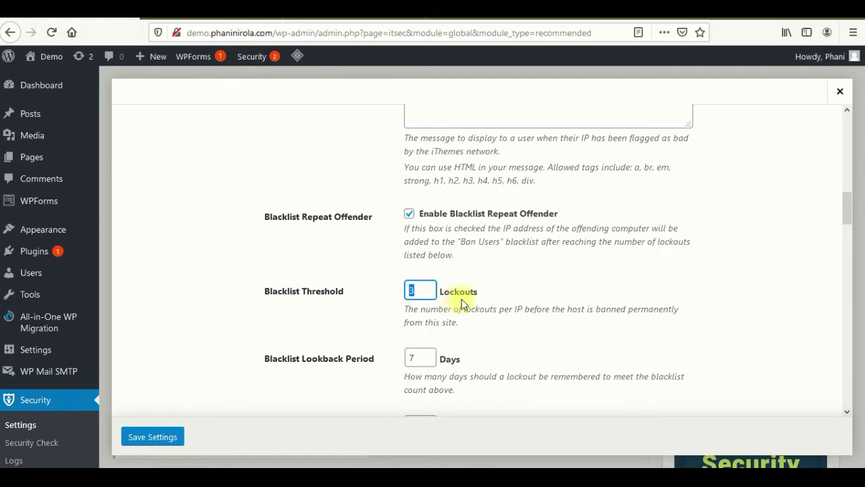
left_click_drag(463, 325, 397, 309)
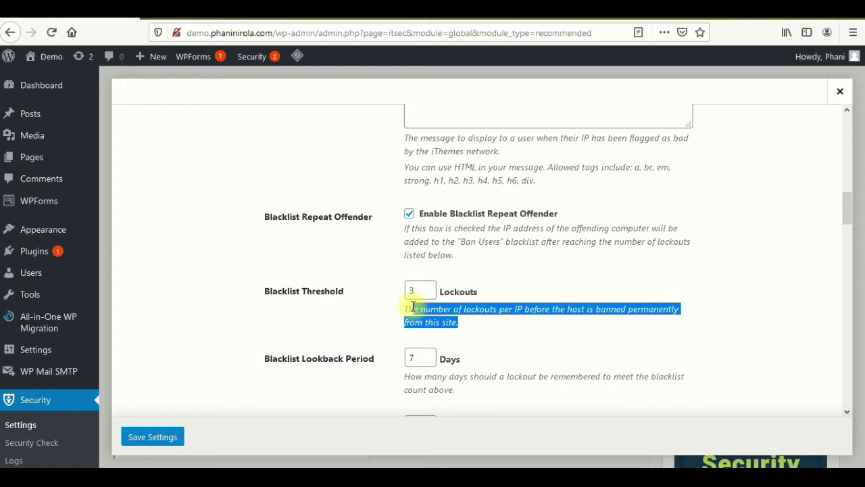
left_click(394, 311)
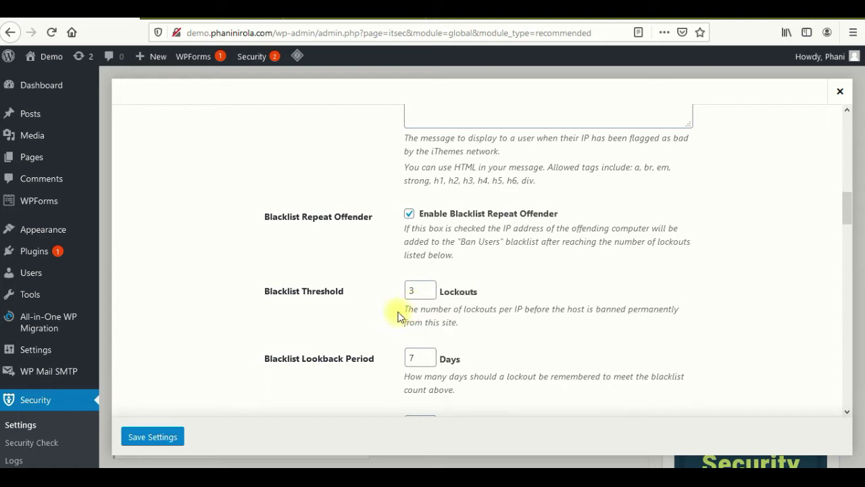
scroll(462, 284, "down", 3)
left_click_drag(454, 206, 391, 202)
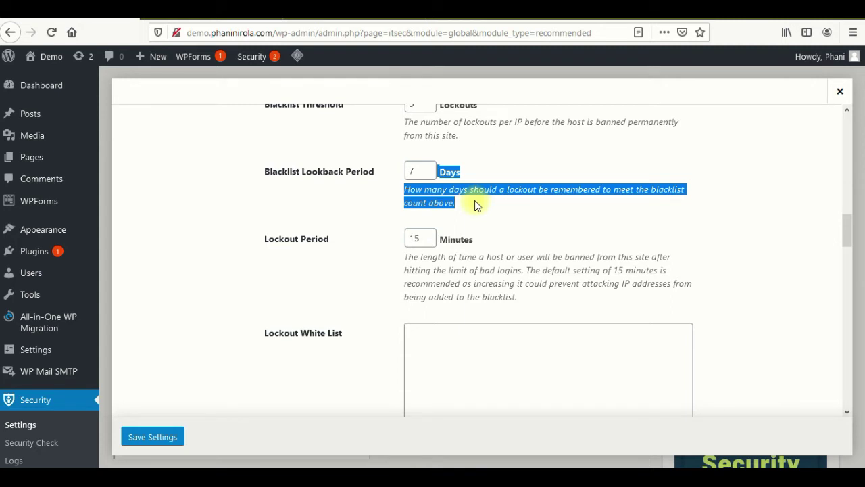
scroll(473, 205, "up", 3)
double_click(412, 354)
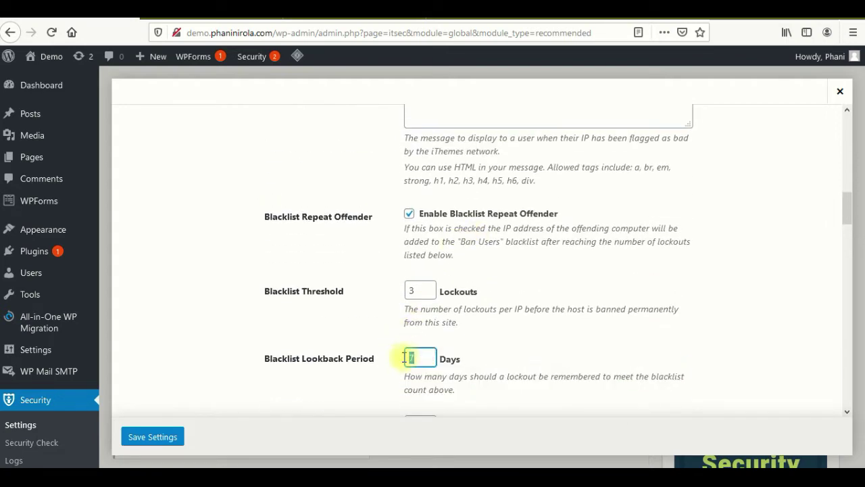
scroll(449, 330, "down", 3)
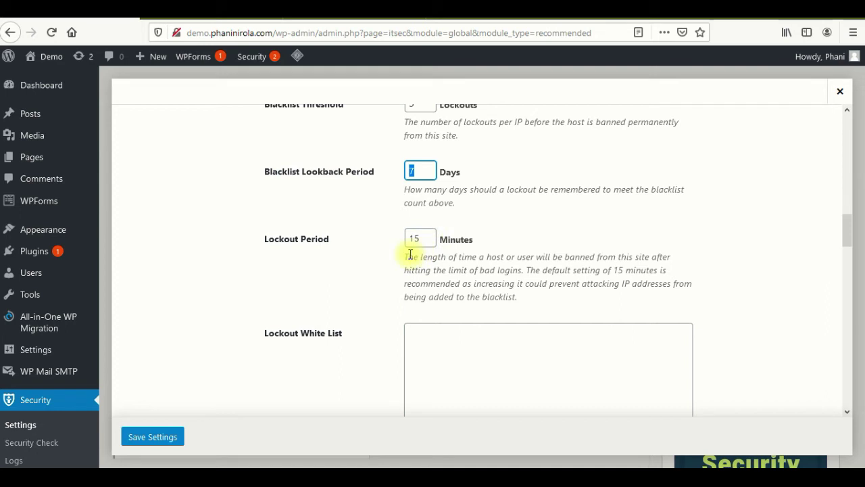
double_click(428, 237)
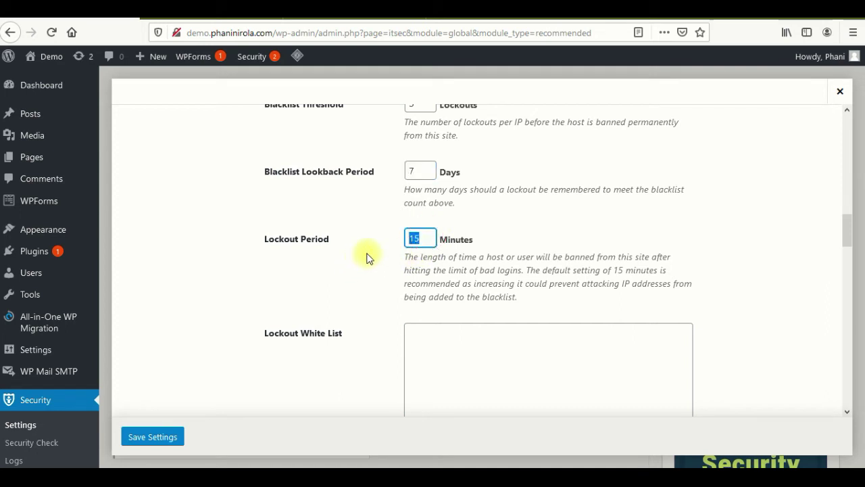
Add the computer's current IP address to the Lockout White List
scroll(367, 257, "down", 3)
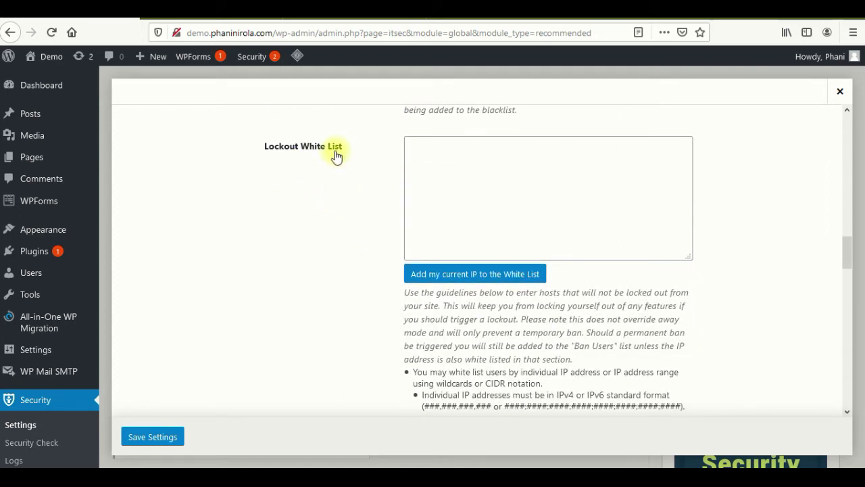
left_click(446, 149)
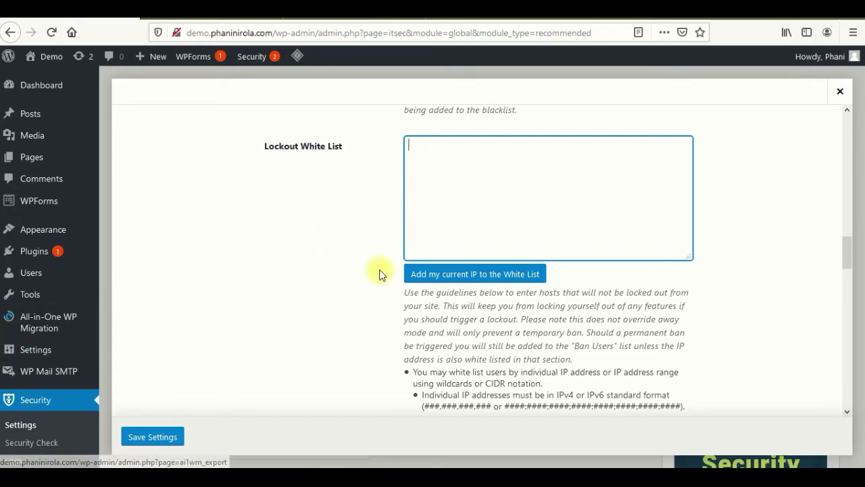
left_click(468, 277)
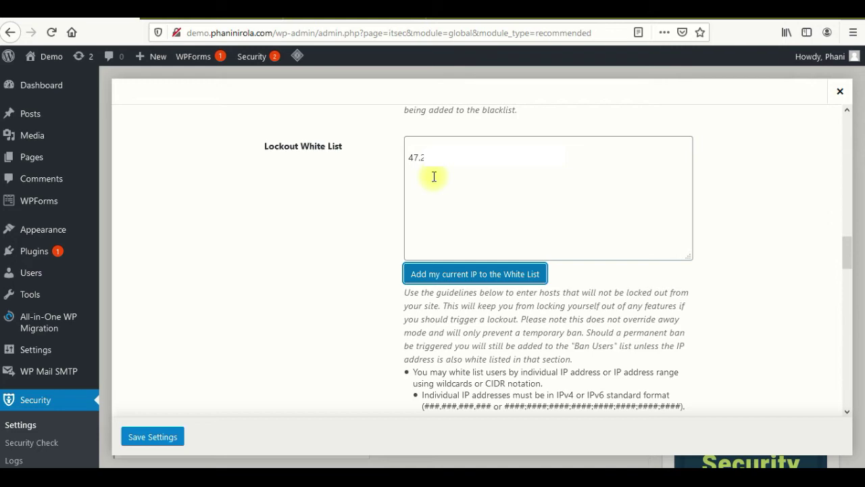
Set Days to Keep File Logs to 90 in the Global Settings
scroll(328, 263, "down", 5)
scroll(328, 272, "down", 2)
scroll(328, 273, "down", 8)
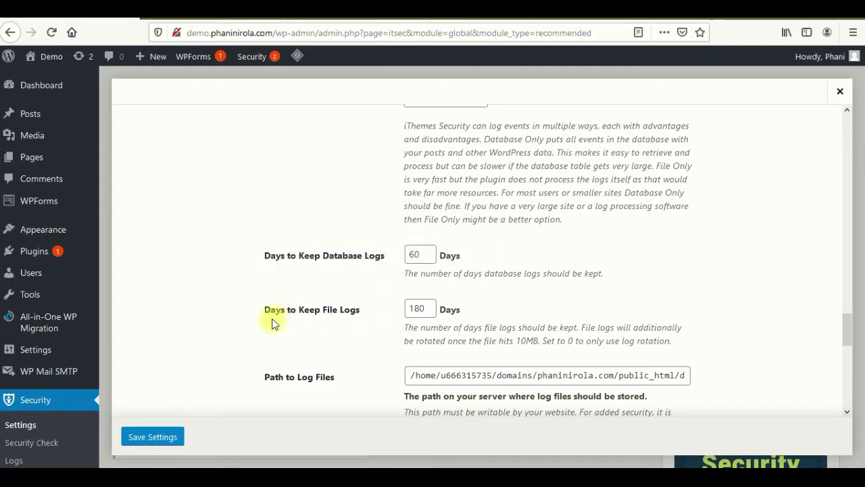
left_click_drag(425, 308, 407, 308)
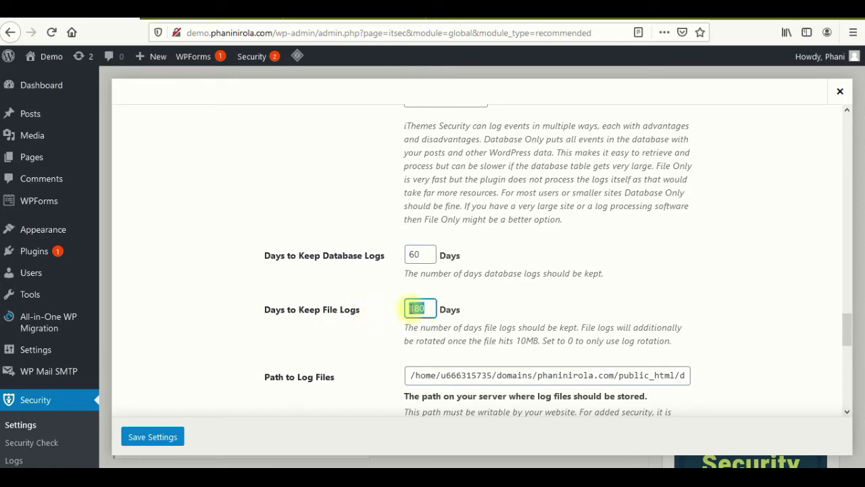
type("30")
Check the log file path and the remaining options, and save the Global Settings
scroll(378, 312, "down", 5)
left_click(642, 193)
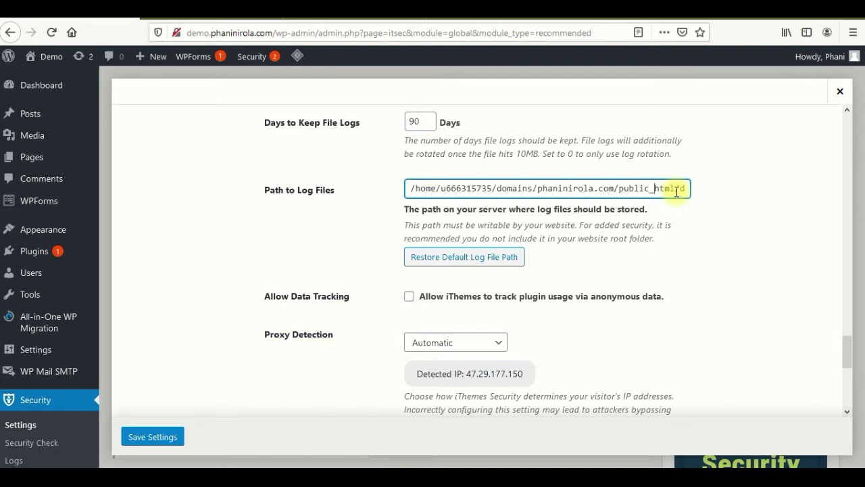
scroll(677, 191, "down", 5)
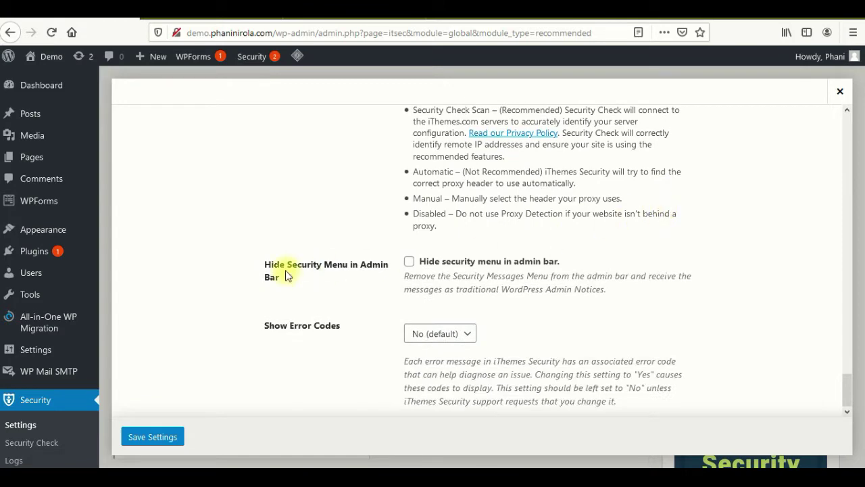
left_click(163, 440)
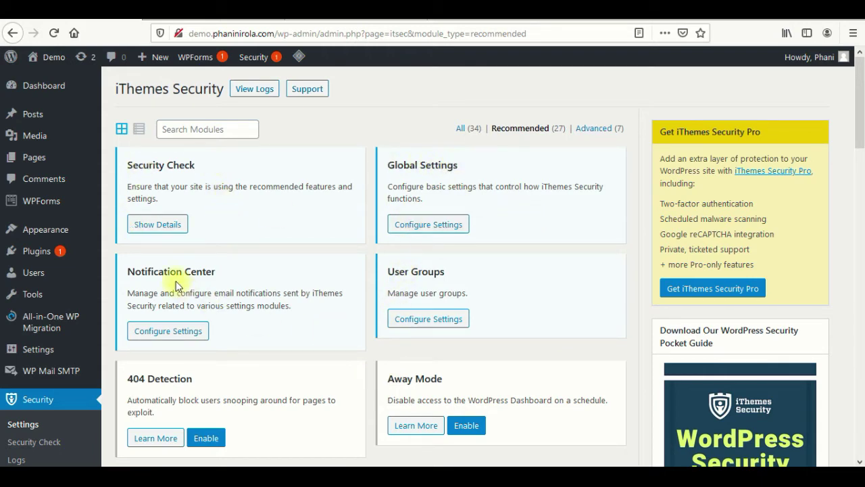
Look over the Notification Center and User Groups modules among the recommended security modules
scroll(242, 278, "down", 1)
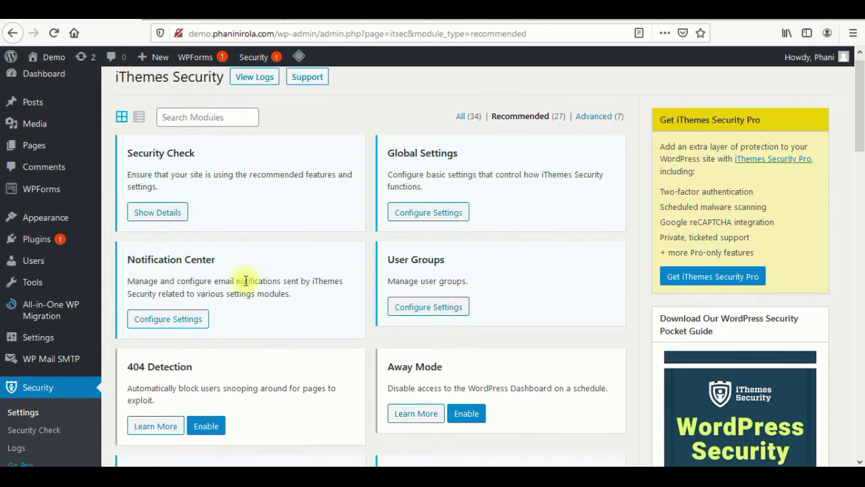
scroll(245, 280, "down", 2)
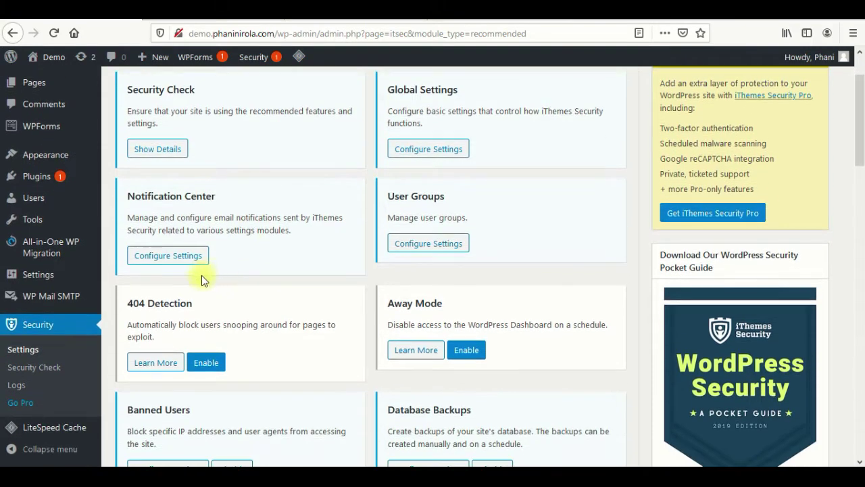
double_click(137, 196)
left_click_drag(191, 196, 218, 197)
double_click(217, 201)
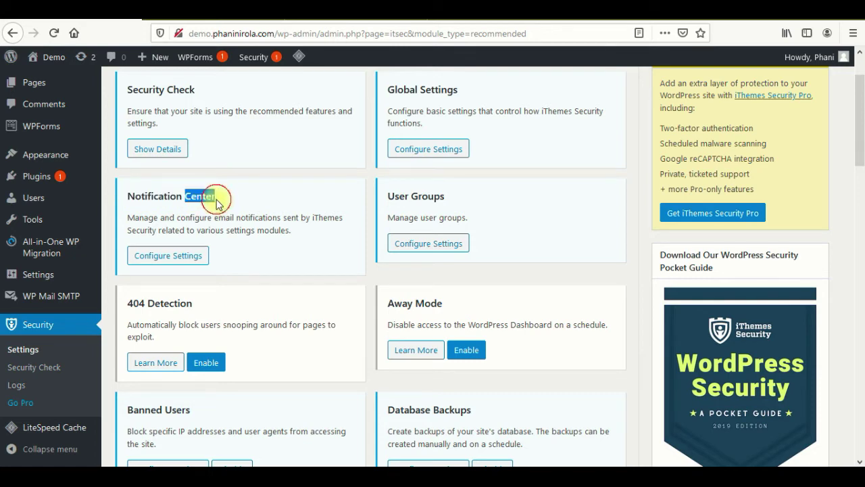
left_click_drag(394, 196, 460, 198)
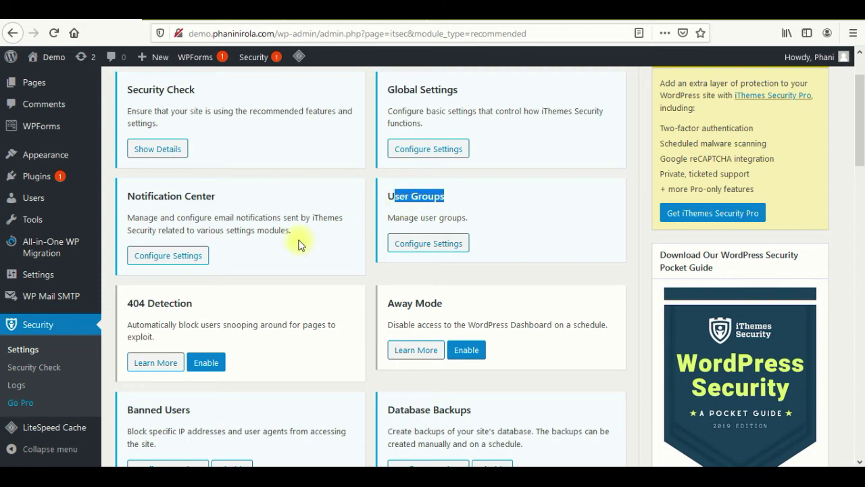
left_click(332, 225)
Enable the 404 Detection module and open its configuration settings
scroll(334, 226, "down", 2)
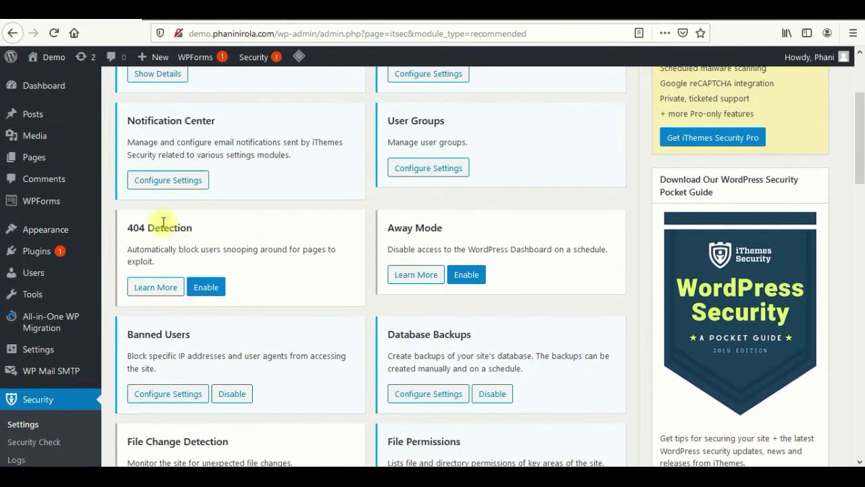
left_click_drag(128, 228, 193, 228)
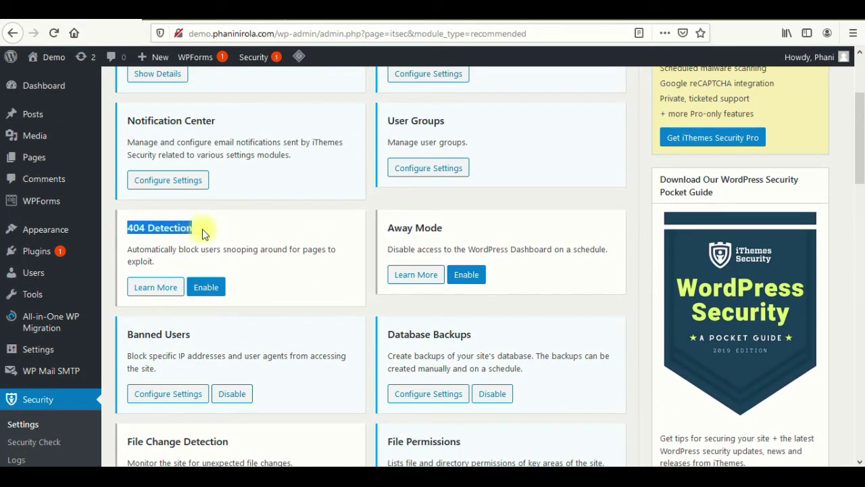
left_click(183, 258)
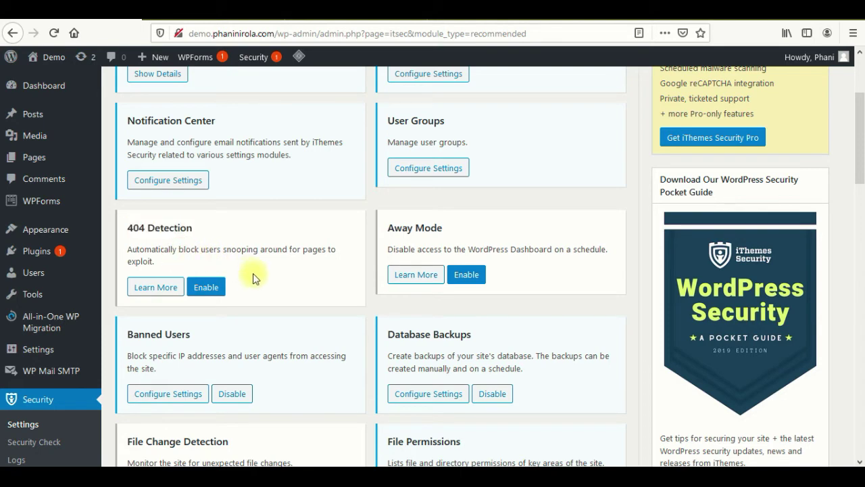
left_click(217, 295)
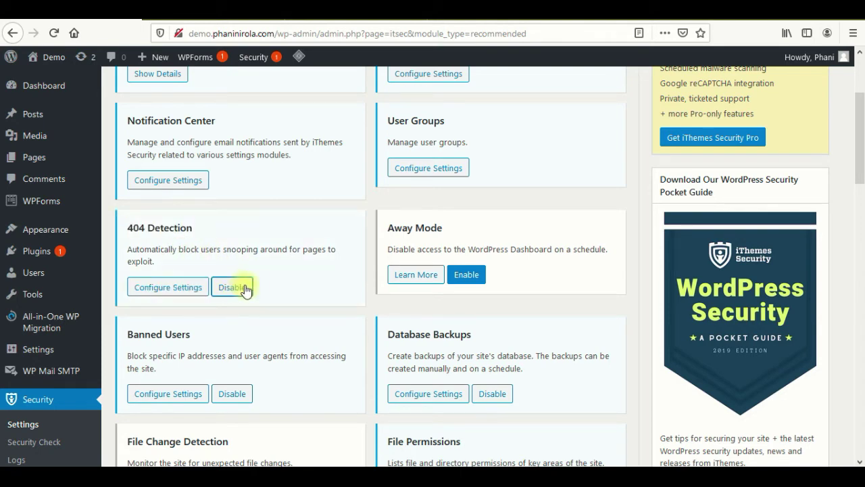
left_click(180, 292)
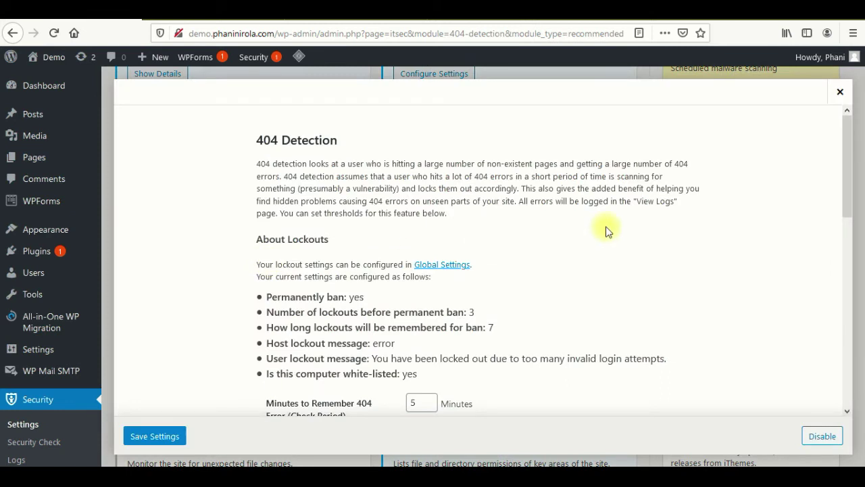
left_click(260, 139)
left_click_drag(261, 138, 282, 142)
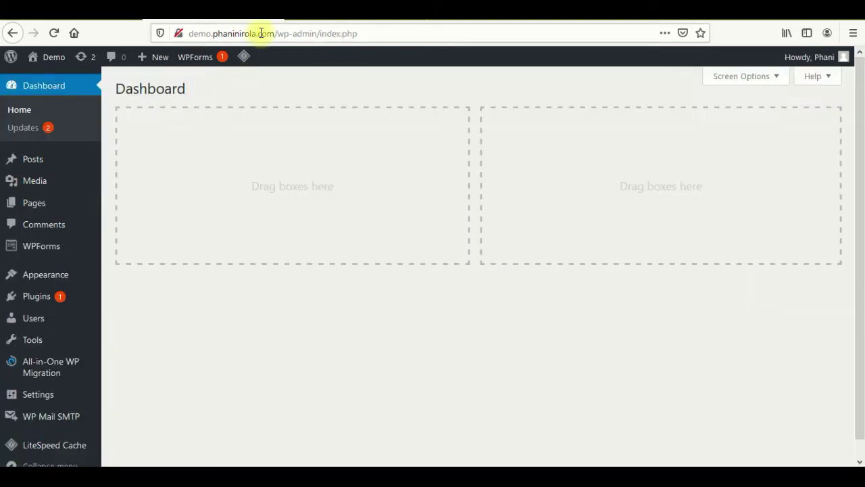
Replace the admin path in the demo site's address with home and load that non-existent page
left_click_drag(277, 36, 412, 42)
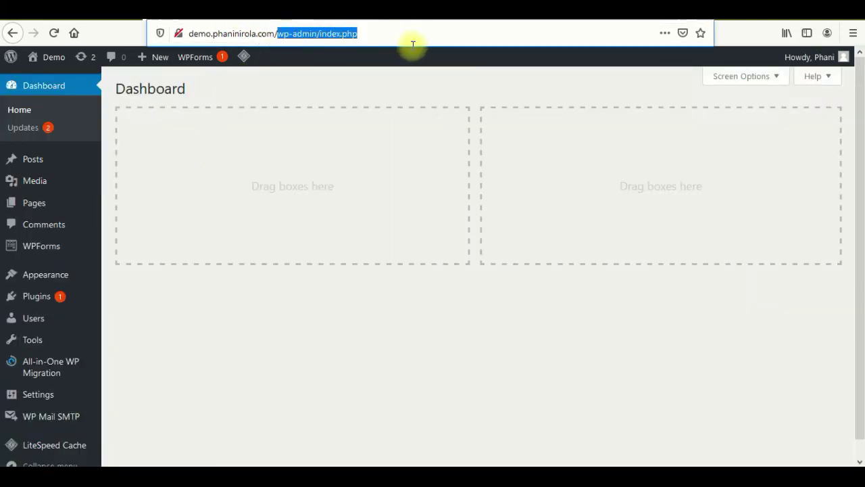
key("BackSpace")
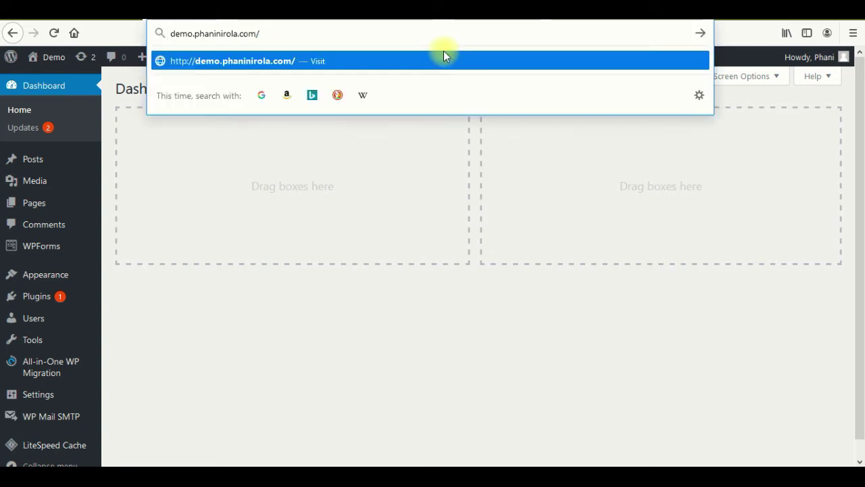
type("home")
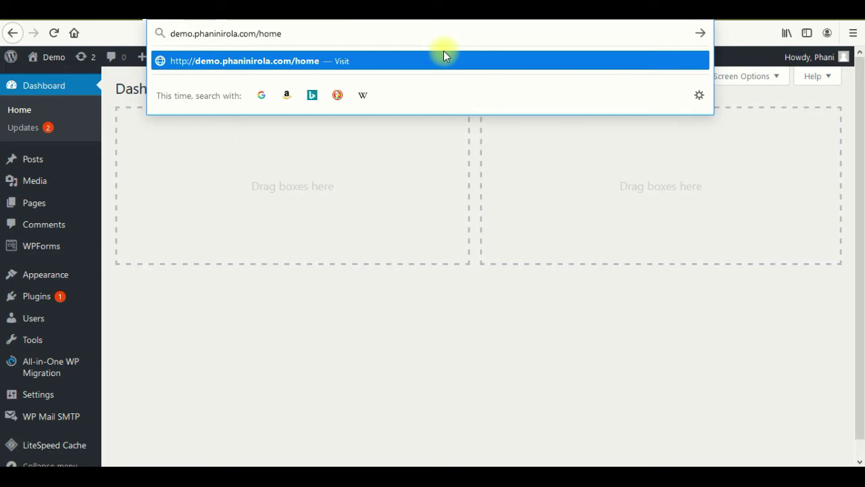
key("Return")
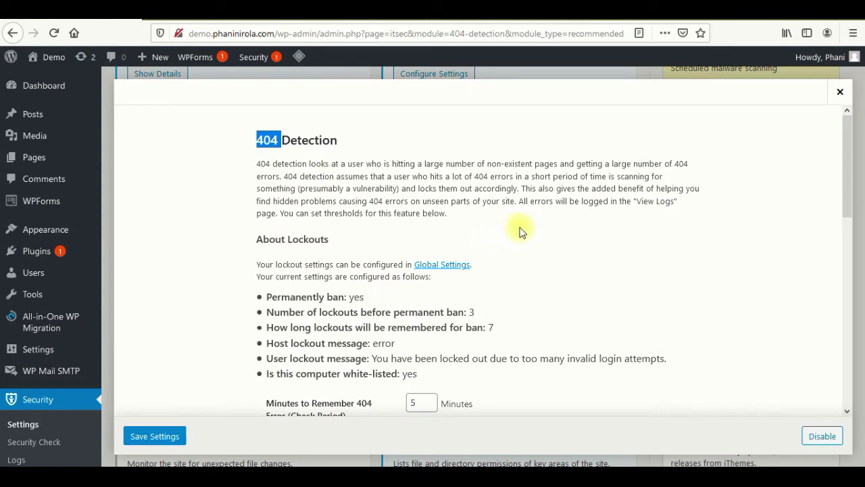
Review the 404 Detection description and lockout summary alongside the example page-not-found screen
scroll(524, 236, "down", 3)
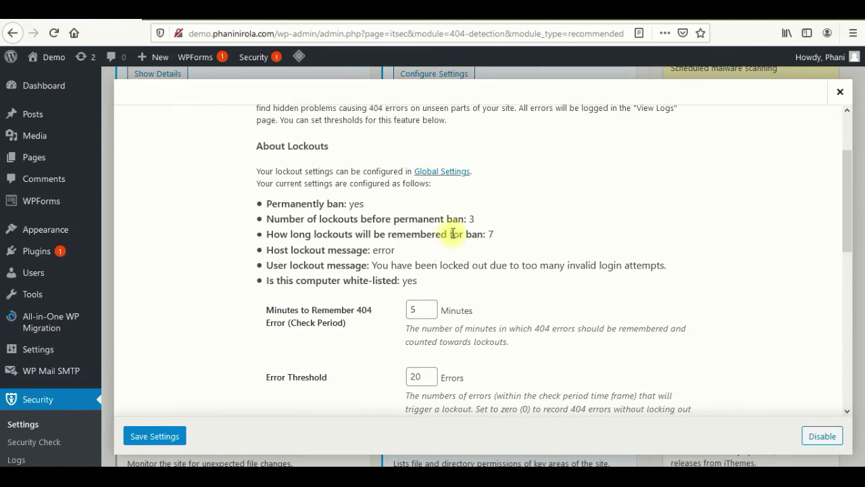
scroll(457, 228, "up", 3)
scroll(378, 225, "down", 9)
scroll(359, 226, "up", 3)
scroll(338, 228, "up", 1)
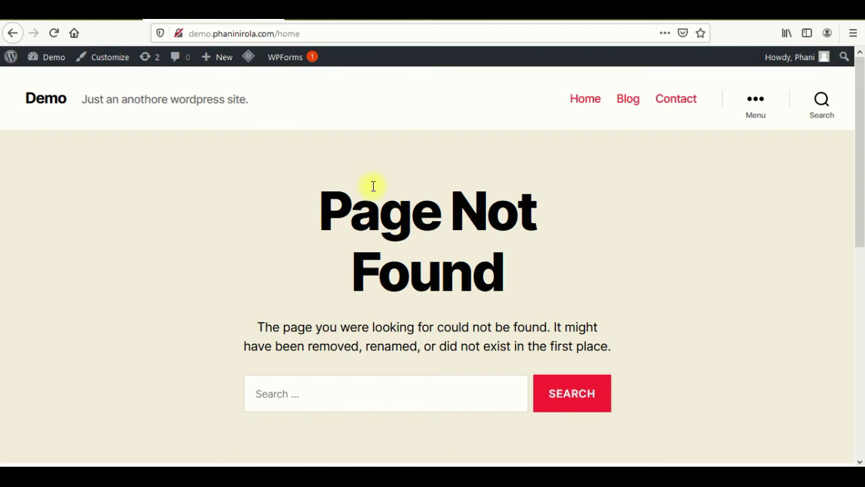
left_click_drag(317, 206, 242, 168)
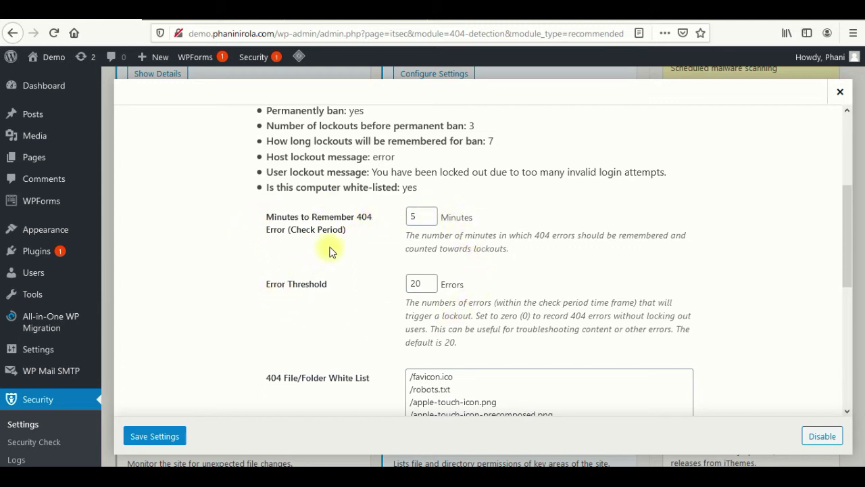
Read the explanations of the 404 check period and the Error Threshold in the 404 Detection settings
double_click(425, 218)
double_click(413, 286)
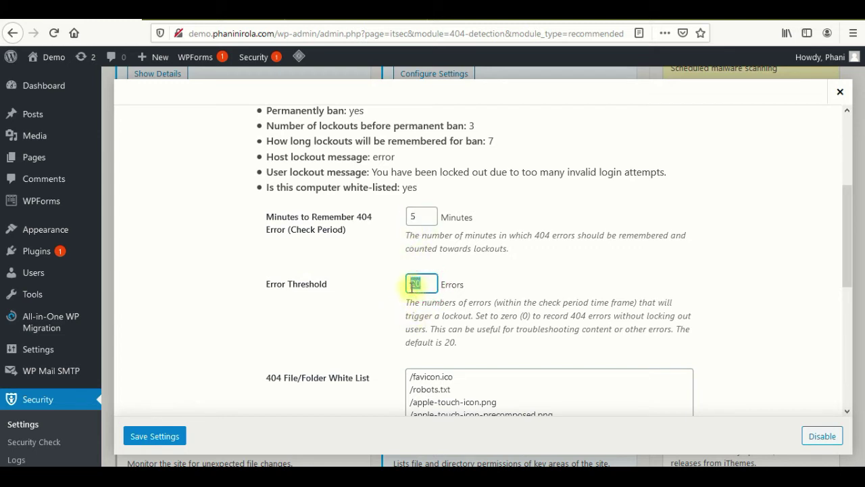
scroll(391, 299, "down", 5)
scroll(383, 297, "up", 3)
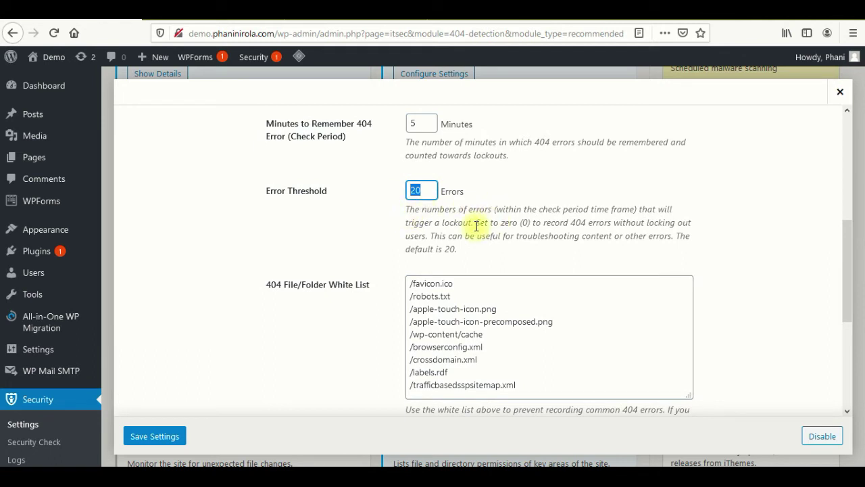
left_click_drag(457, 251, 406, 212)
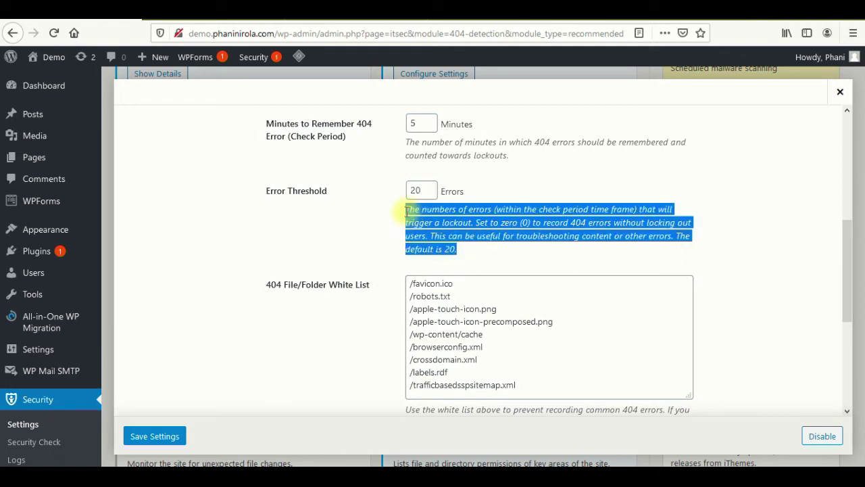
double_click(559, 224)
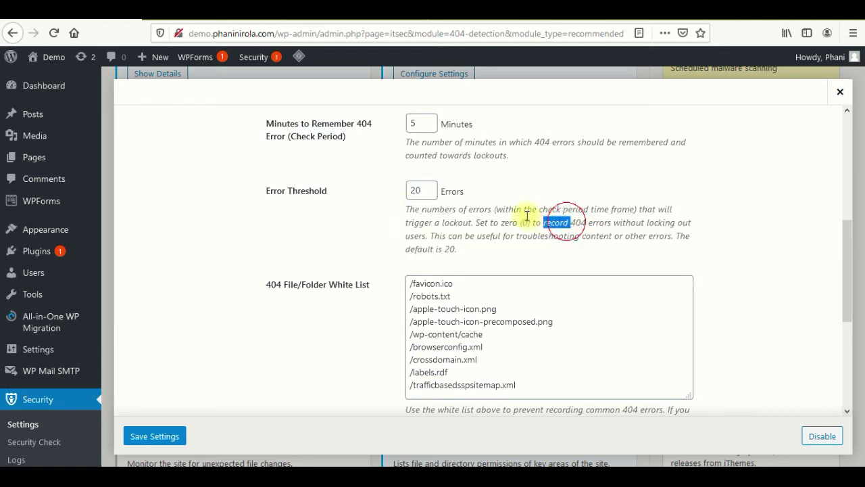
scroll(486, 194, "up", 2)
Set the 404 Detection Error Threshold to 7 errors and Minutes to Remember 404 Error to 2
double_click(414, 285)
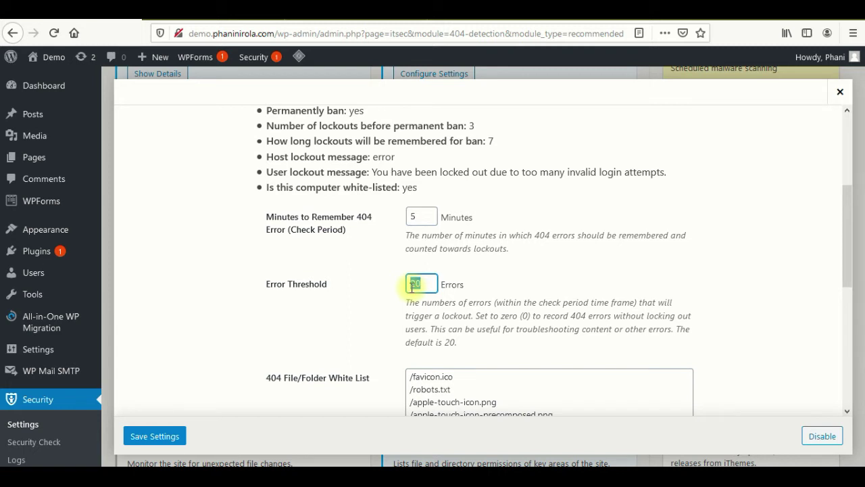
type("10")
key("BackSpace")
key("BackSpace")
type("7")
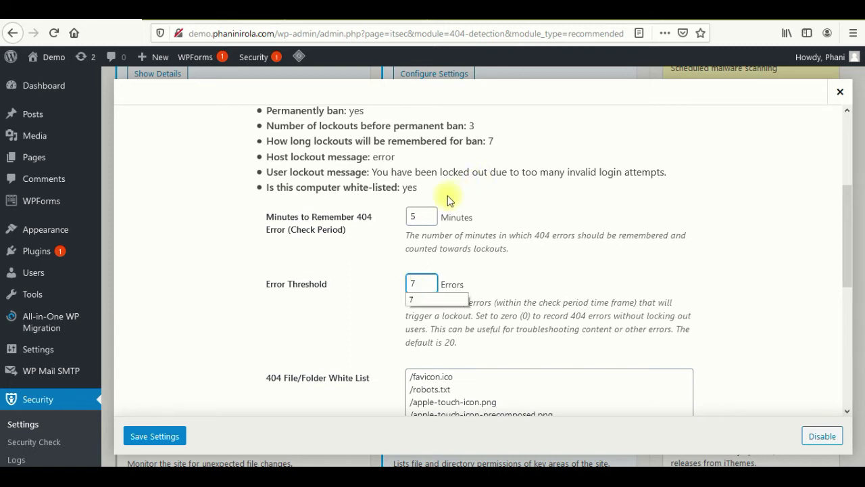
double_click(414, 217)
type("2")
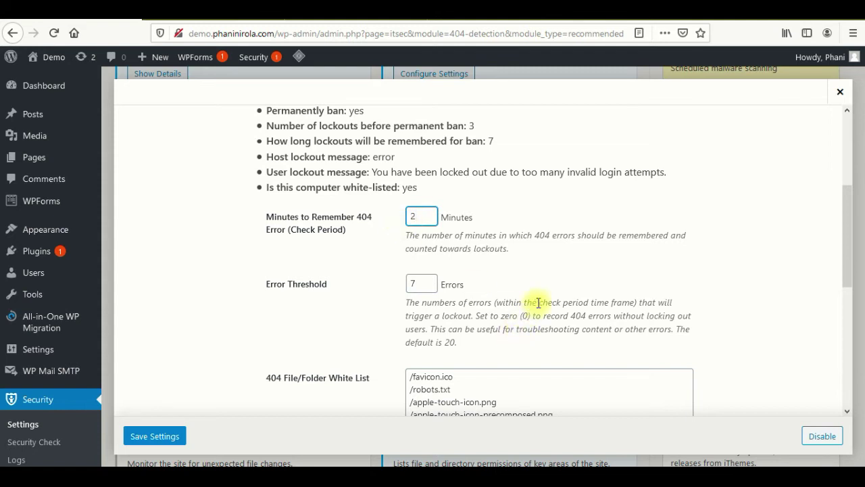
Check the 404 File/Folder White List and Ignored File Types, and save the 404 Detection settings
scroll(538, 303, "down", 2)
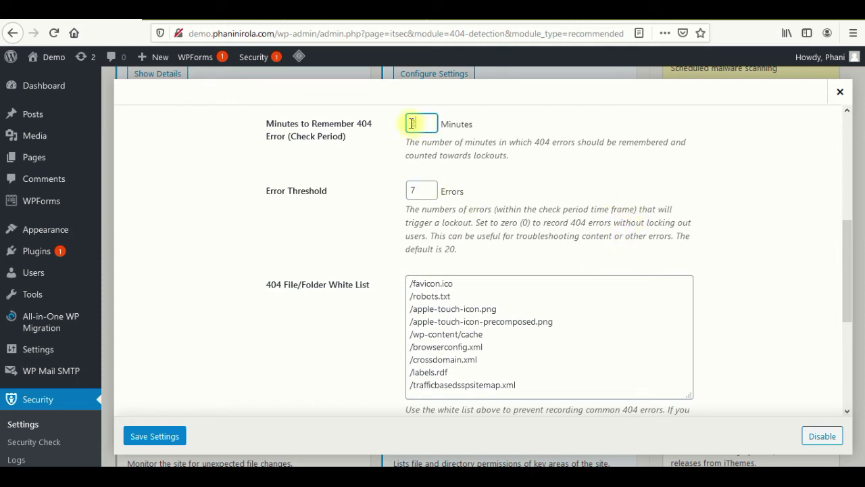
scroll(411, 243, "down", 2)
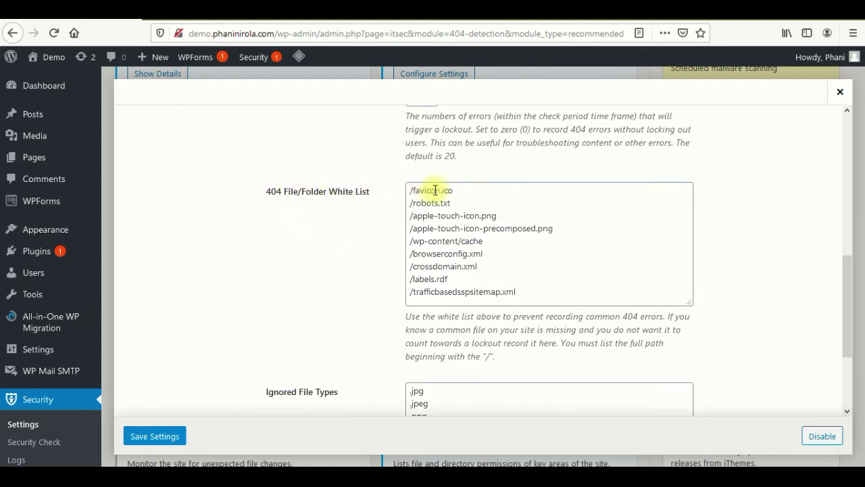
left_click_drag(410, 190, 523, 288)
left_click(601, 293)
left_click(721, 279)
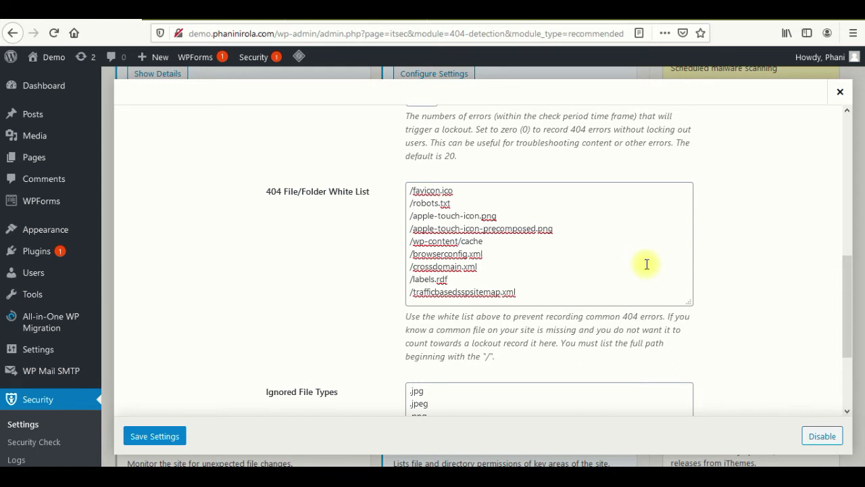
scroll(647, 263, "down", 3)
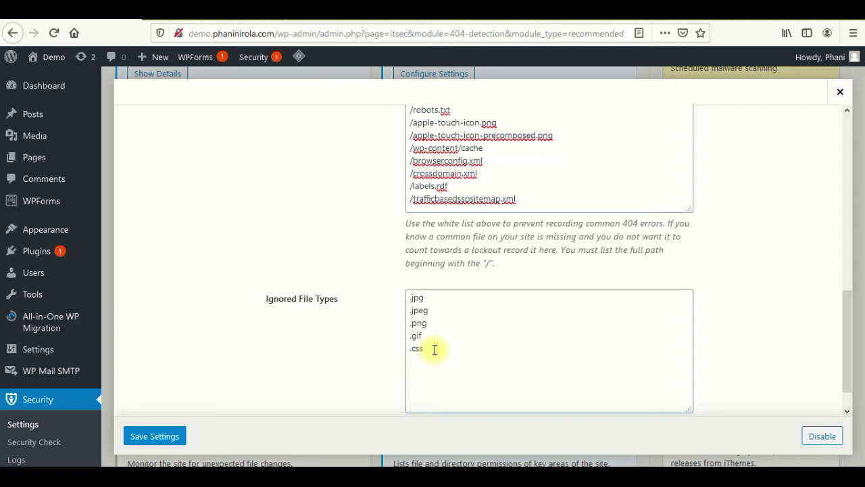
scroll(442, 336, "down", 1)
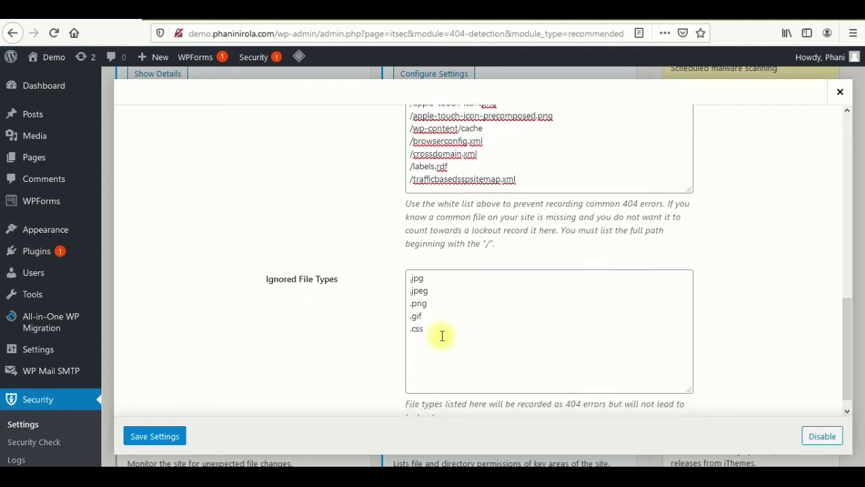
left_click(178, 431)
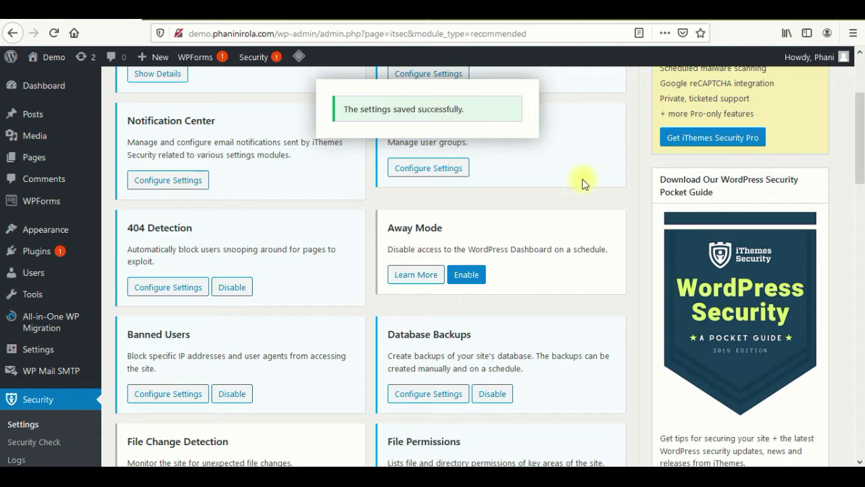
Reopen the 404 Detection settings to verify the saved check period and error threshold, and close them
left_click(177, 288)
scroll(516, 260, "down", 3)
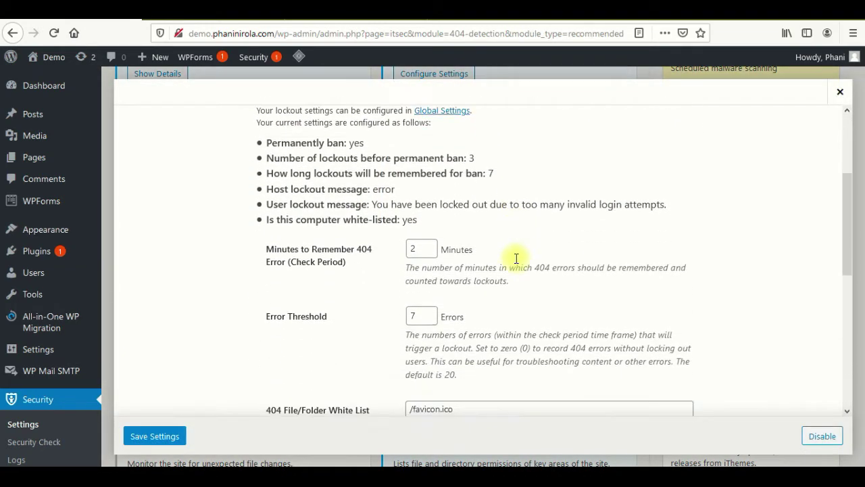
scroll(356, 292, "down", 5)
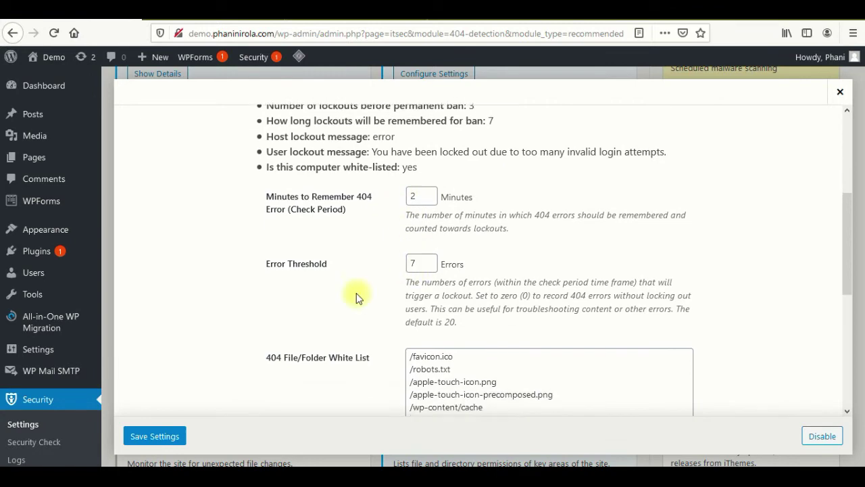
scroll(320, 329, "up", 3)
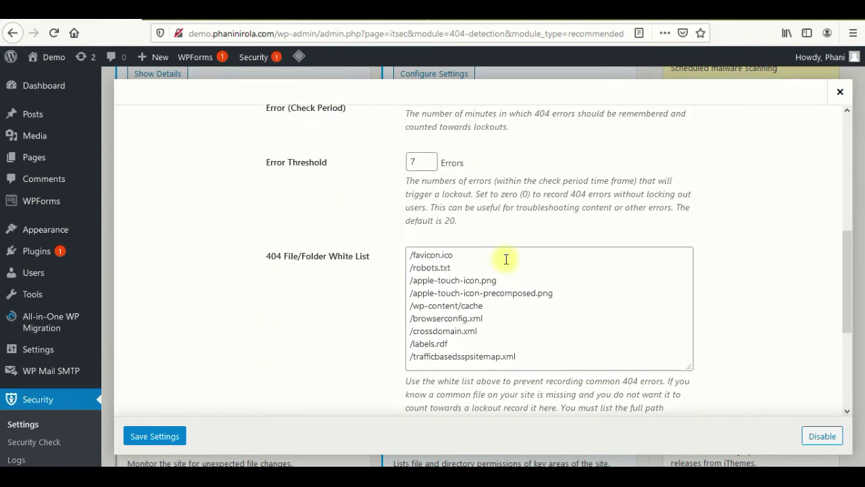
left_click(839, 91)
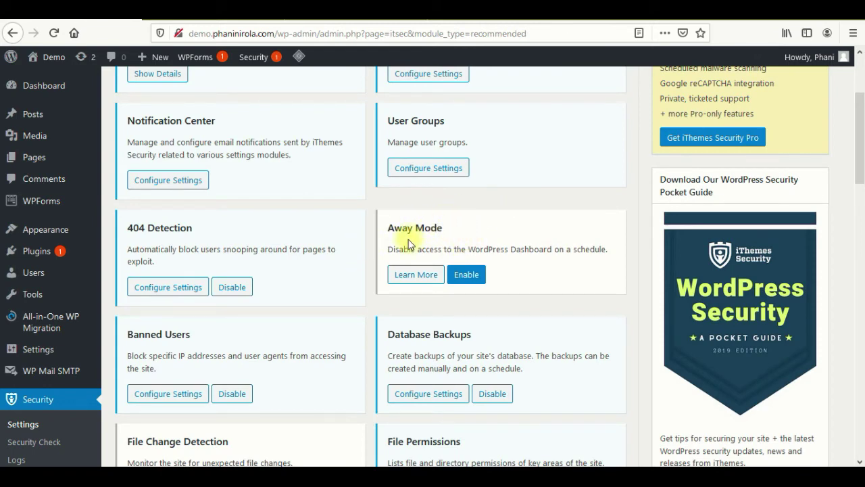
Enable the Away Mode module and save its daily restriction with the default start and end times
left_click(466, 274)
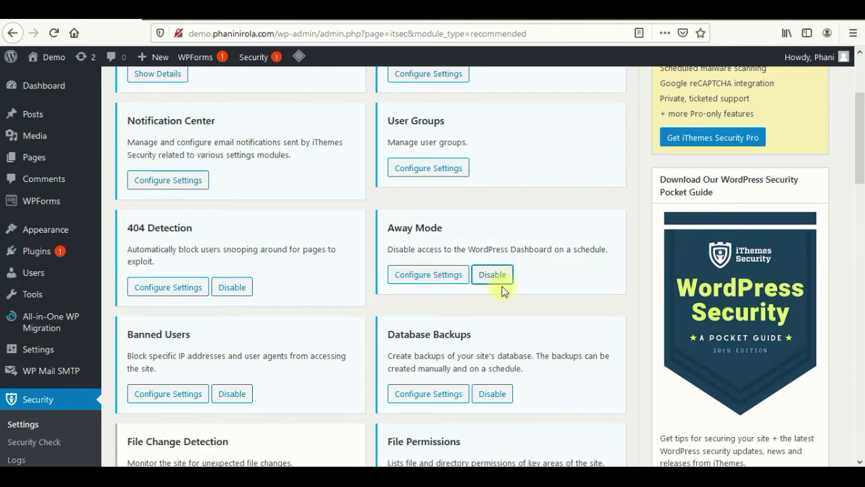
left_click(446, 276)
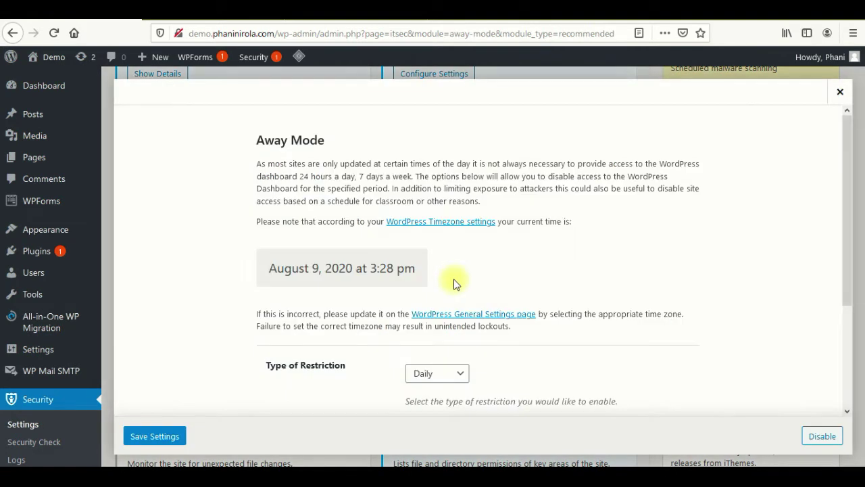
scroll(275, 284, "down", 4)
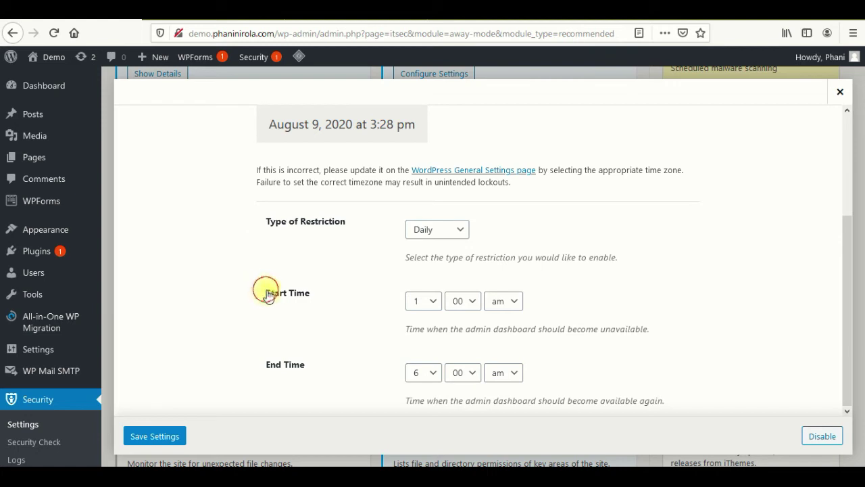
left_click_drag(266, 295, 326, 296)
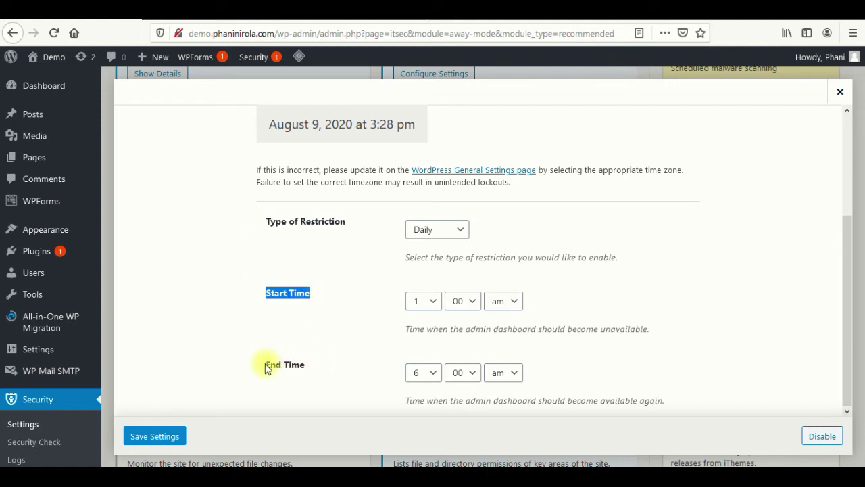
left_click_drag(268, 363, 340, 363)
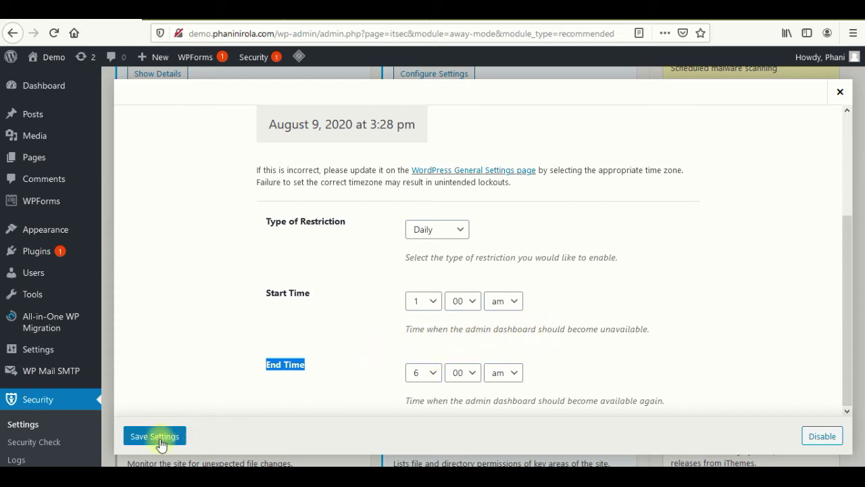
left_click(182, 434)
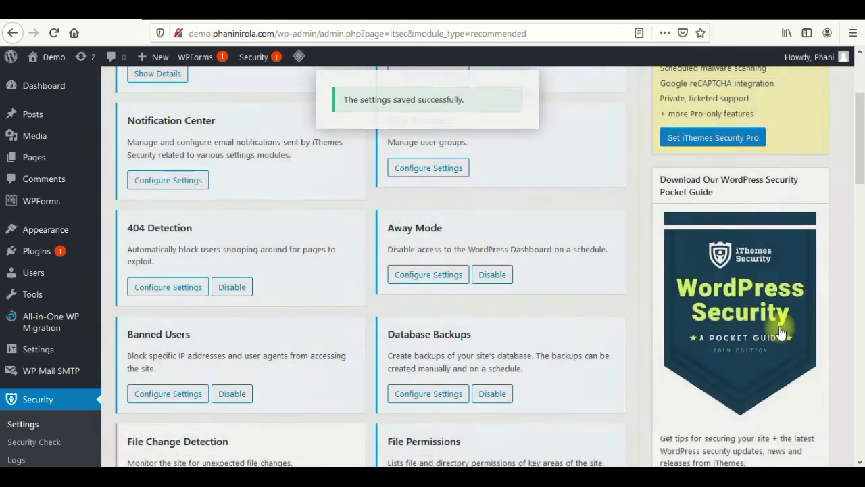
Enable HackRepair.com's blacklist feature in the Banned Users module and save its settings
scroll(586, 243, "down", 3)
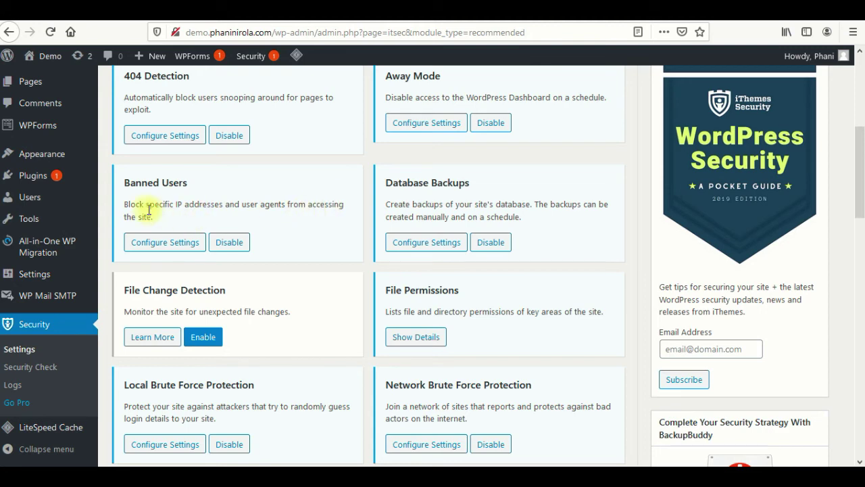
left_click(174, 252)
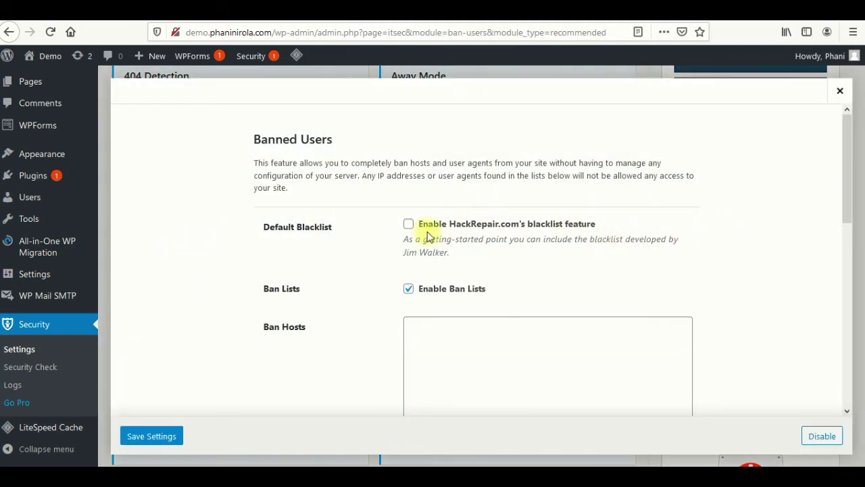
left_click(408, 224)
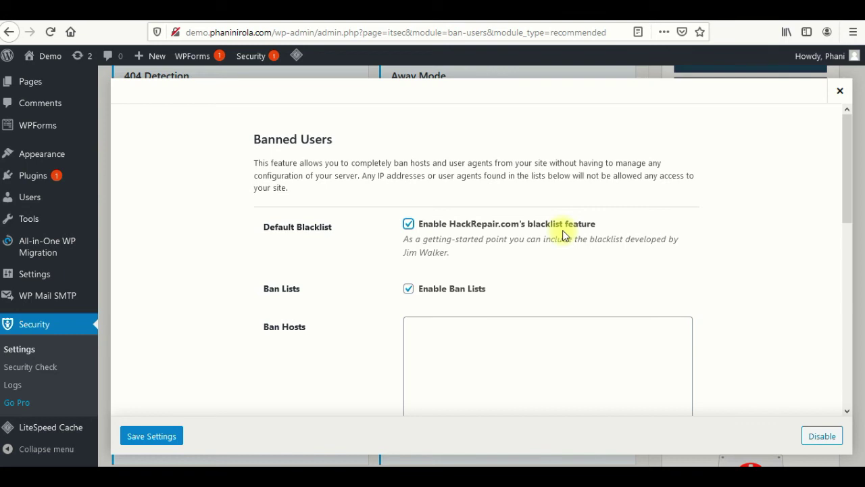
scroll(564, 231, "down", 10)
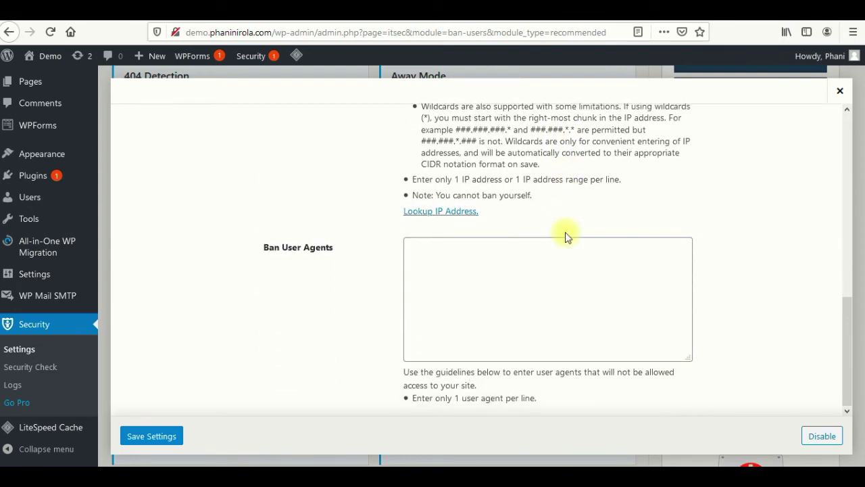
left_click(150, 436)
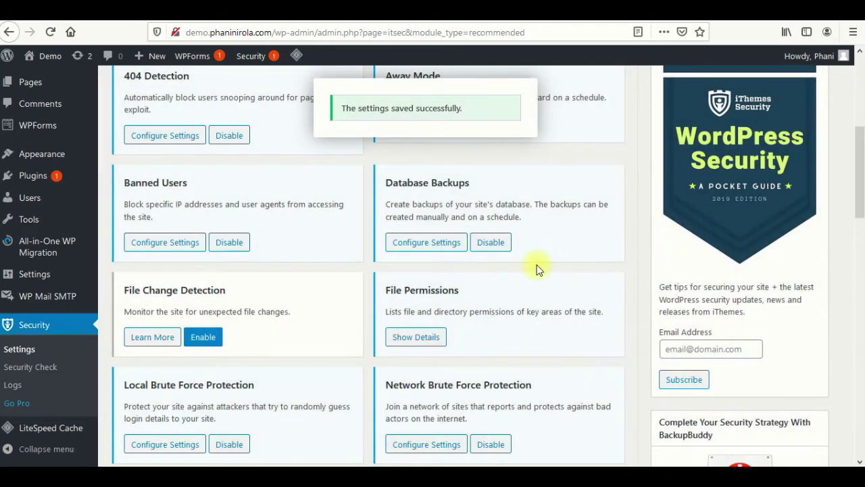
Open the Database Backups settings, check the available backup methods, and choose Email Only as the Backup Method
left_click_drag(387, 181, 492, 193)
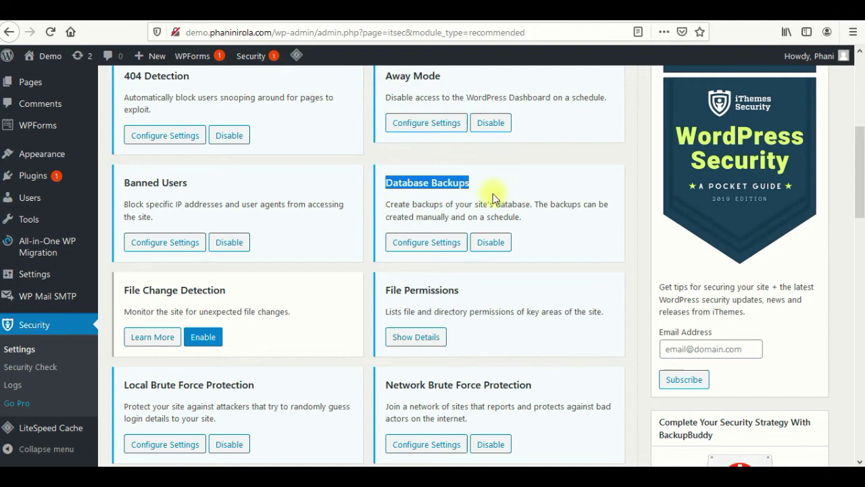
left_click(433, 251)
scroll(575, 241, "down", 3)
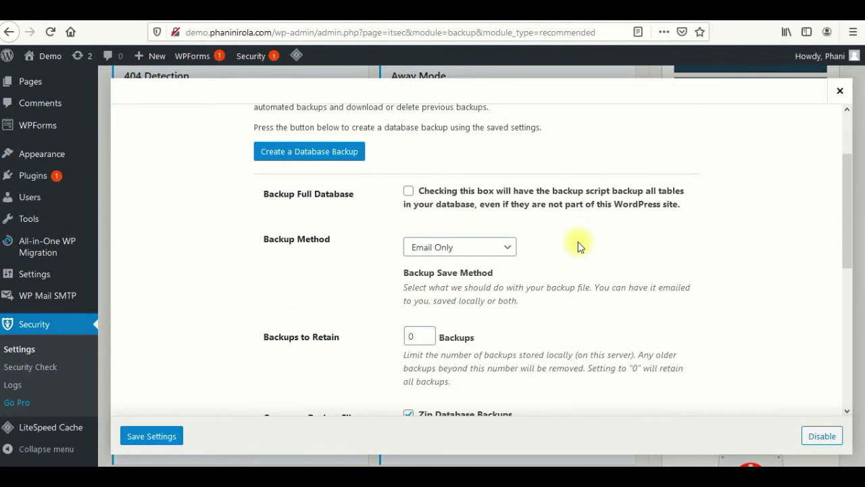
left_click(508, 253)
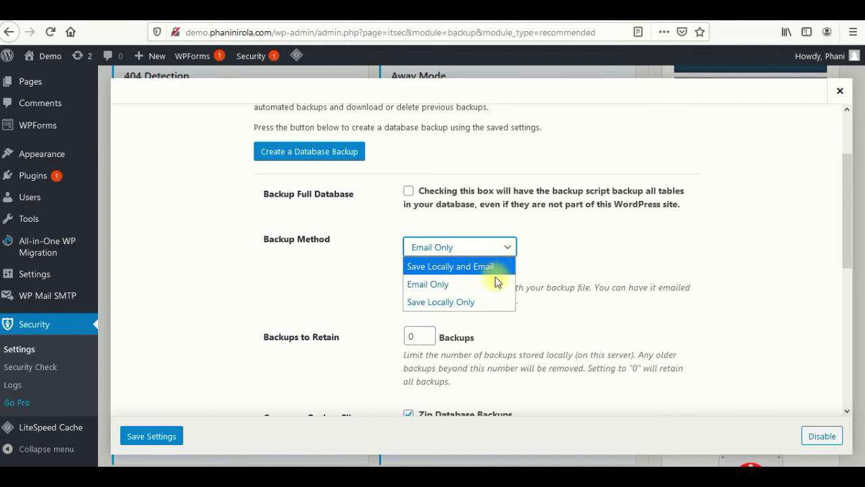
left_click(496, 284)
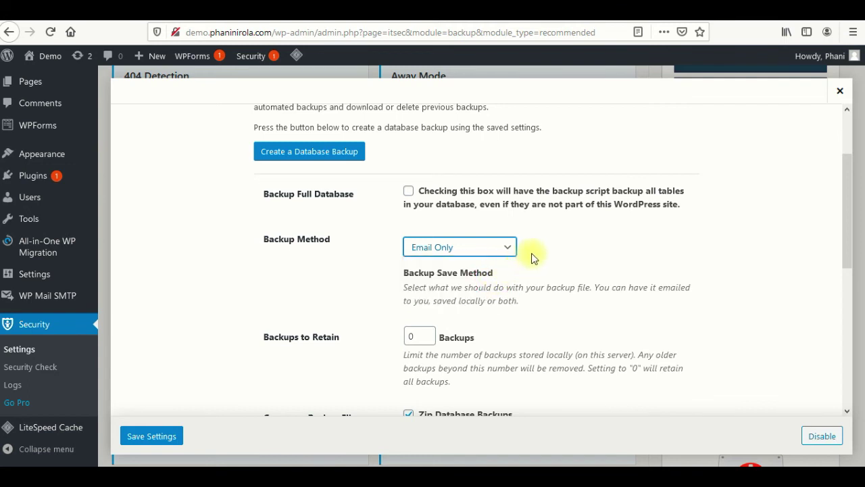
left_click(508, 256)
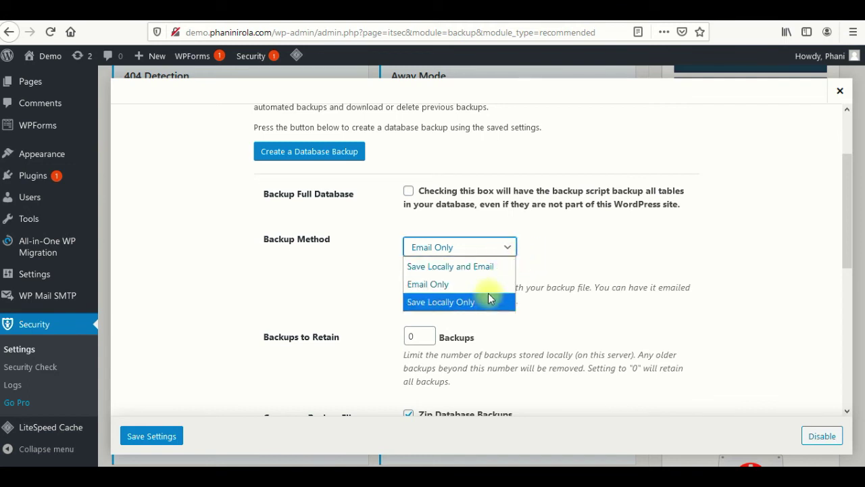
left_click(493, 284)
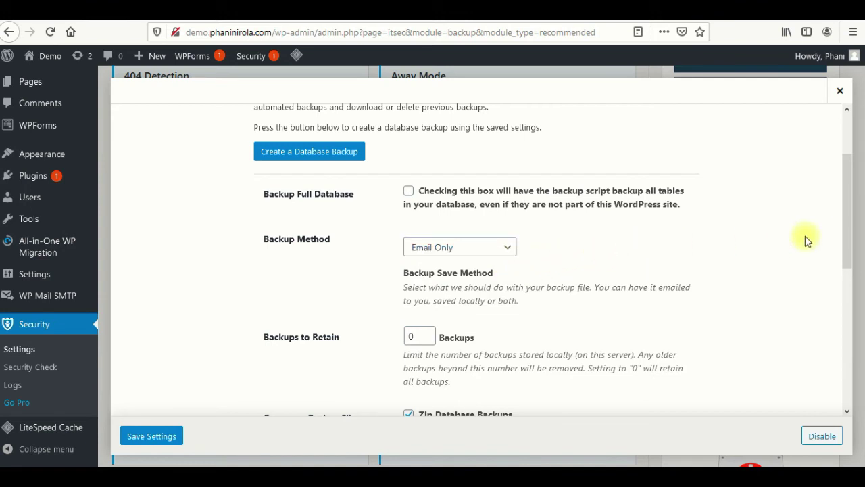
Review the compression, excluded tables and scheduling options for database backups, and save the Database Backups settings
scroll(805, 236, "down", 5)
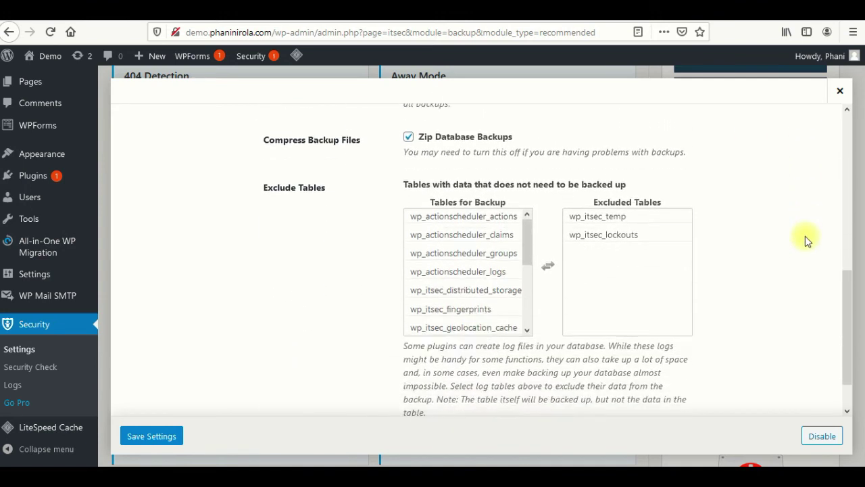
left_click(519, 288)
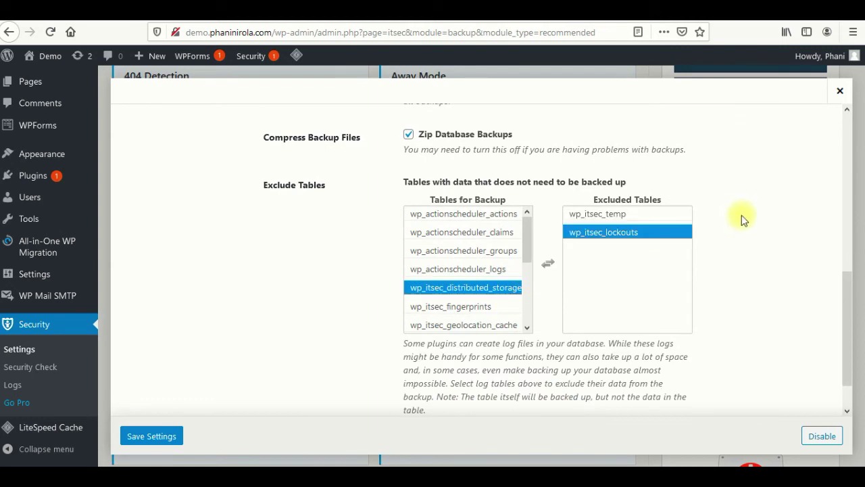
scroll(742, 215, "down", 1)
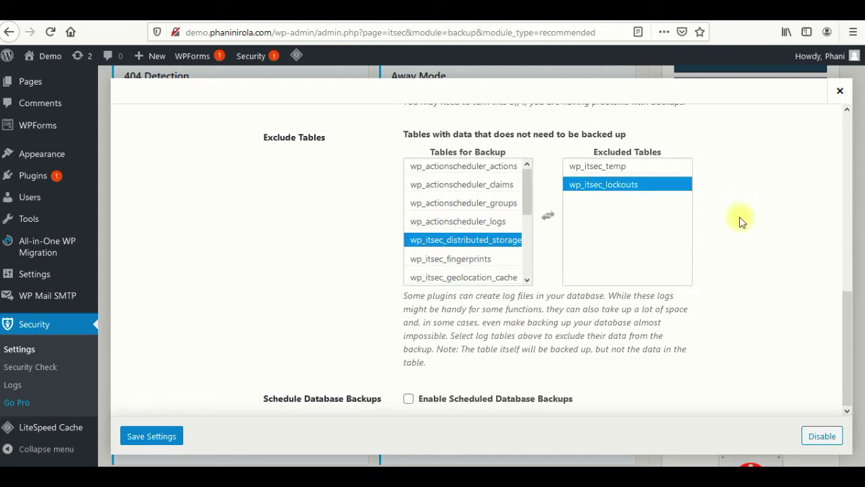
left_click(150, 438)
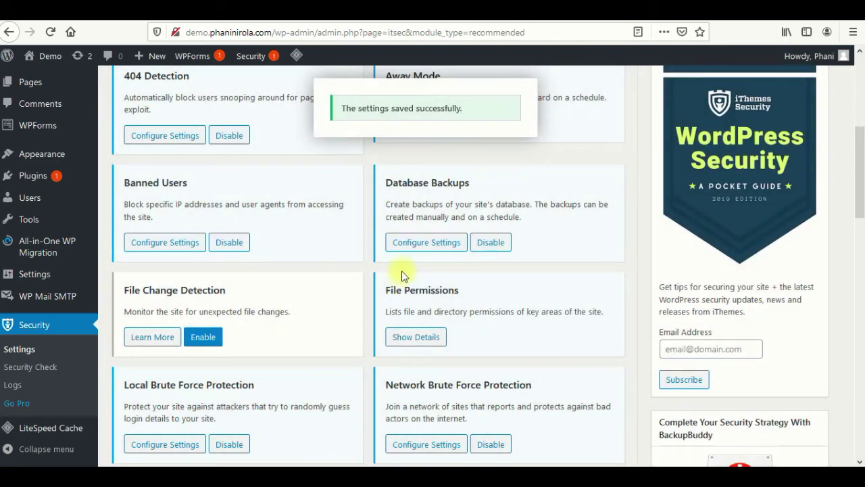
Enable the File Change Detection module, review its excluded files and ignored file types, and close its settings
scroll(541, 276, "down", 2)
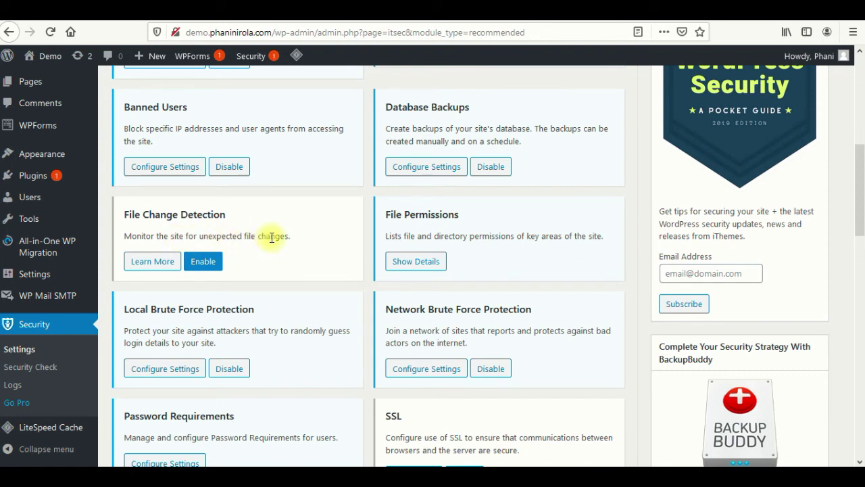
left_click(209, 270)
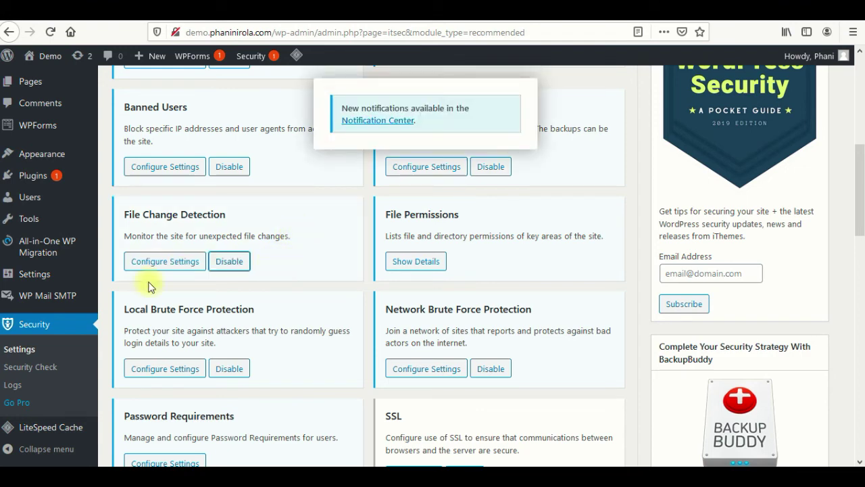
left_click(164, 261)
scroll(537, 264, "down", 3)
scroll(541, 264, "down", 1)
scroll(544, 249, "up", 3)
scroll(545, 247, "down", 3)
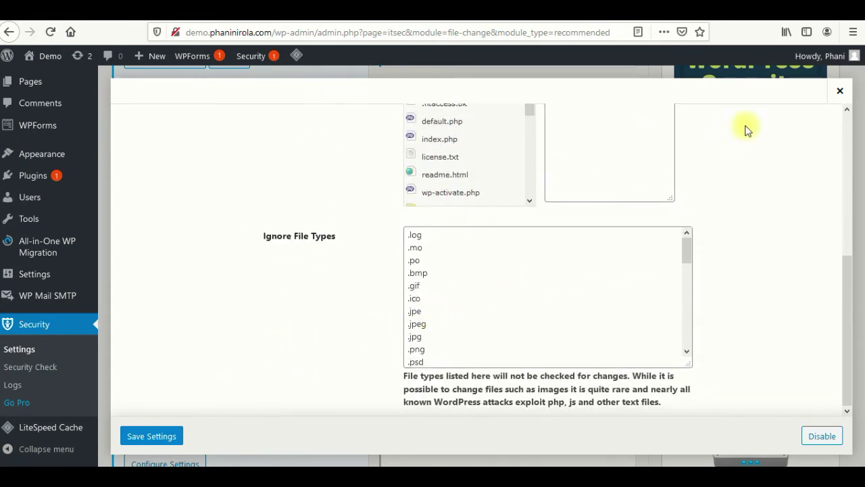
left_click(839, 92)
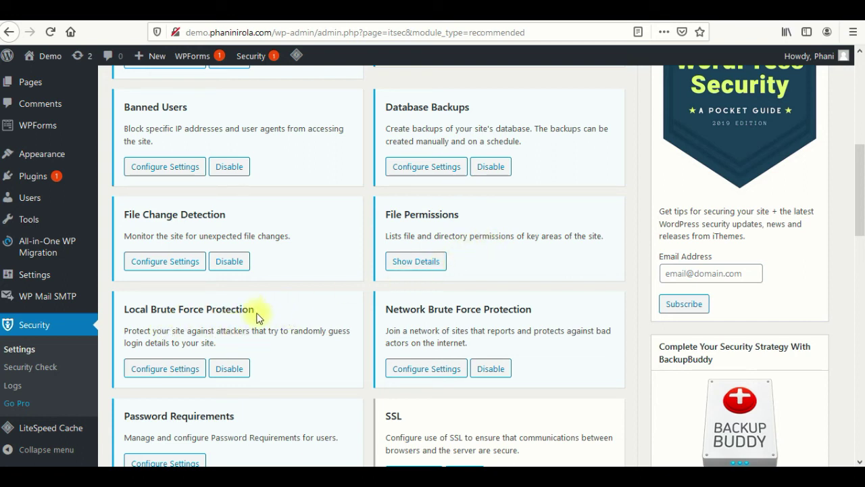
Open the Local Brute Force Protection settings and check the lockout summary and the maximum login attempts per host and per user
scroll(281, 338, "down", 2)
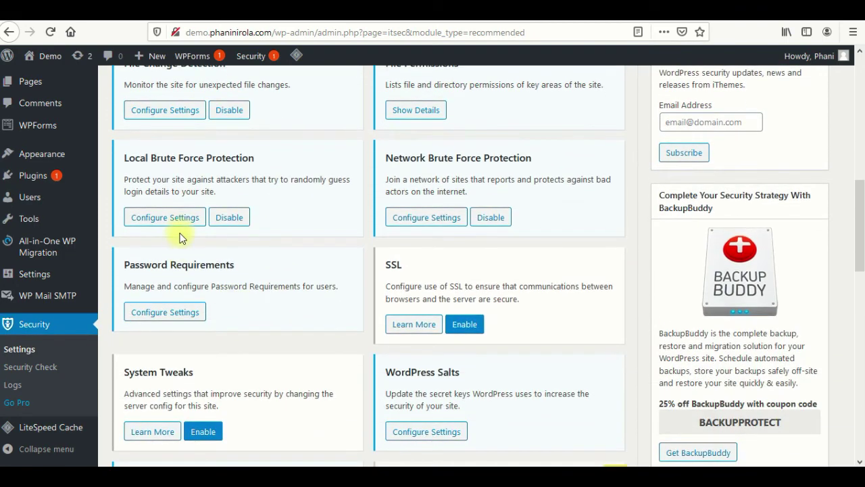
left_click(178, 220)
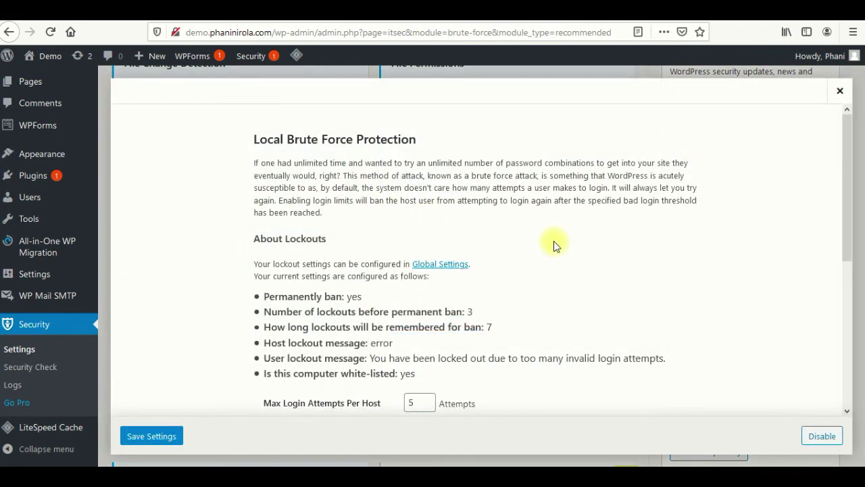
scroll(554, 242, "down", 1)
scroll(554, 241, "up", 1)
scroll(554, 242, "down", 1)
scroll(555, 241, "down", 1)
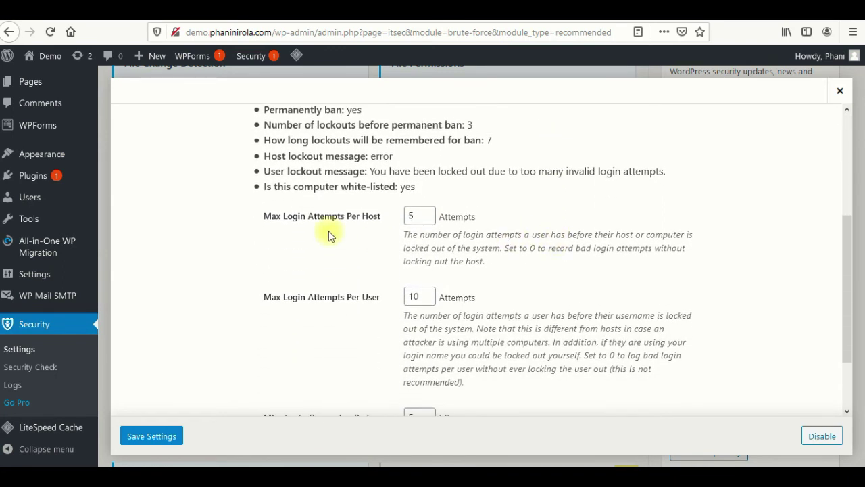
left_click_drag(420, 215, 392, 221)
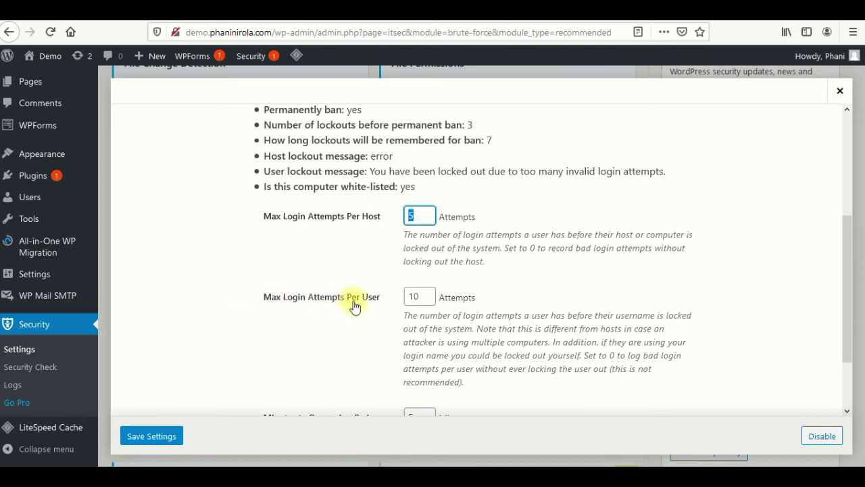
left_click_drag(418, 299, 385, 309)
left_click(385, 308)
Check the bad login check period and the "admin" user ban option, and save the Local Brute Force Protection settings
scroll(383, 307, "down", 1)
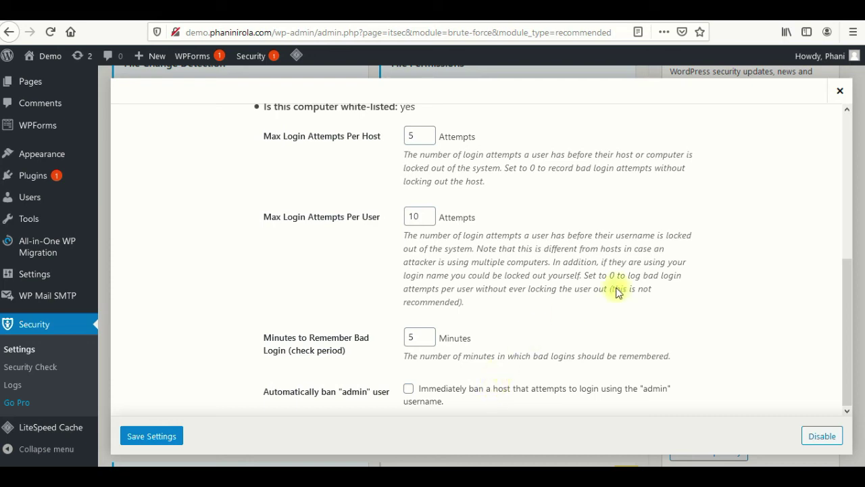
scroll(540, 230, "up", 3)
scroll(540, 230, "up", 1)
scroll(538, 233, "down", 4)
left_click(181, 435)
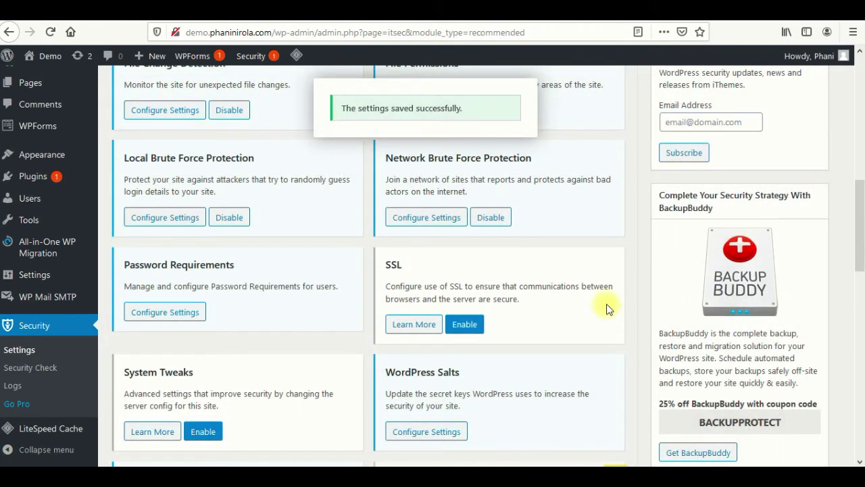
Check in Password Requirements that strong passwords are enabled and which user groups they apply to, and close the settings
scroll(607, 308, "up", 2)
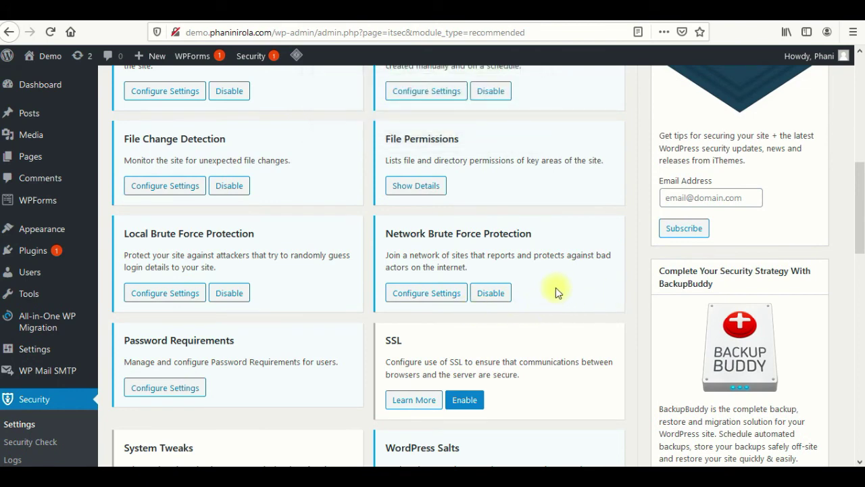
scroll(567, 280, "down", 4)
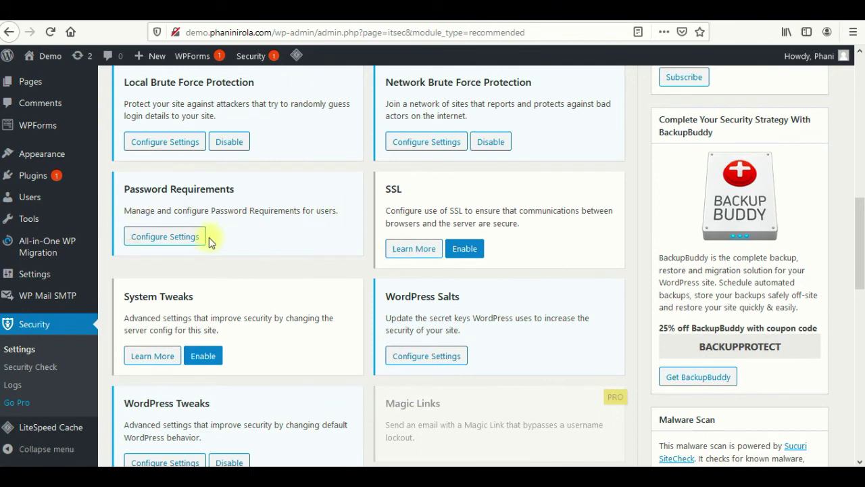
left_click(178, 237)
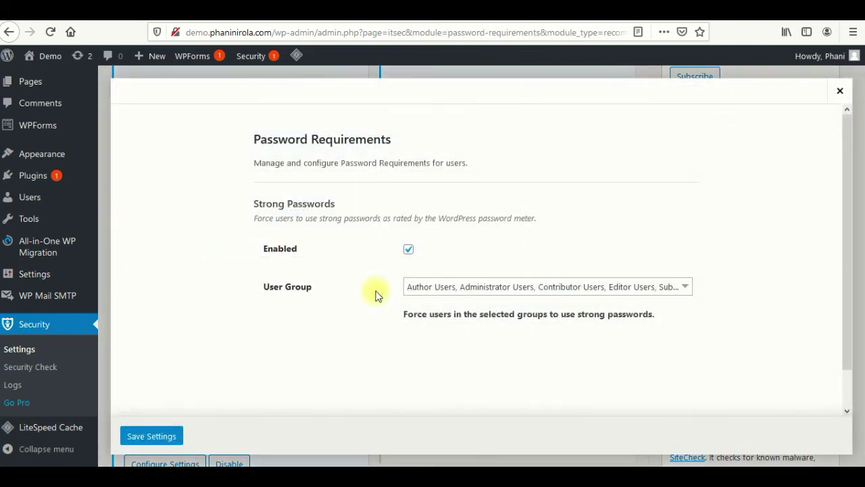
scroll(728, 293, "down", 1)
scroll(728, 292, "down", 1)
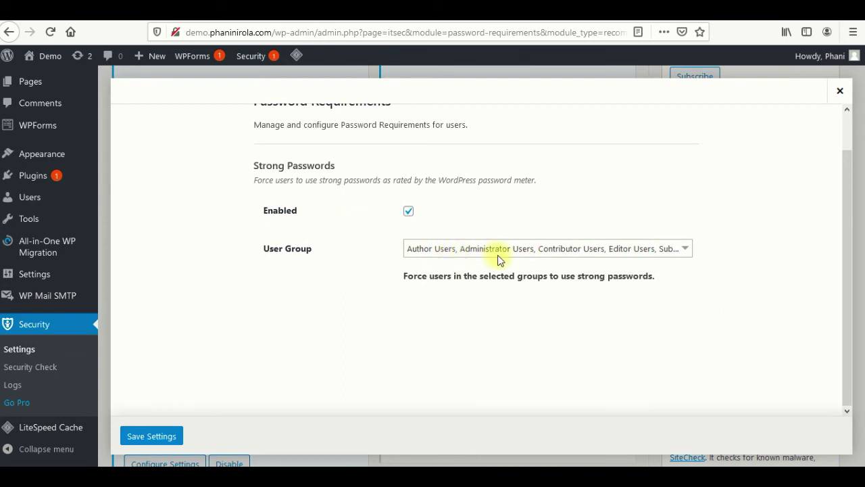
left_click(684, 251)
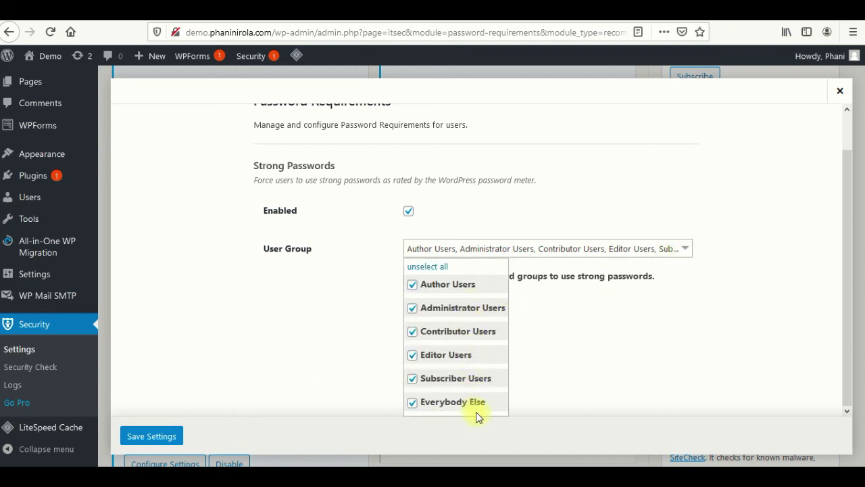
left_click(595, 317)
scroll(268, 316, "up", 1)
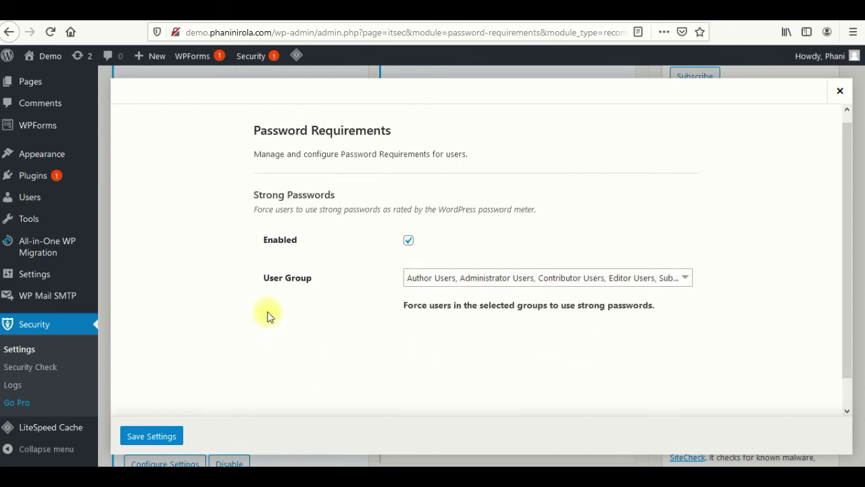
left_click(840, 91)
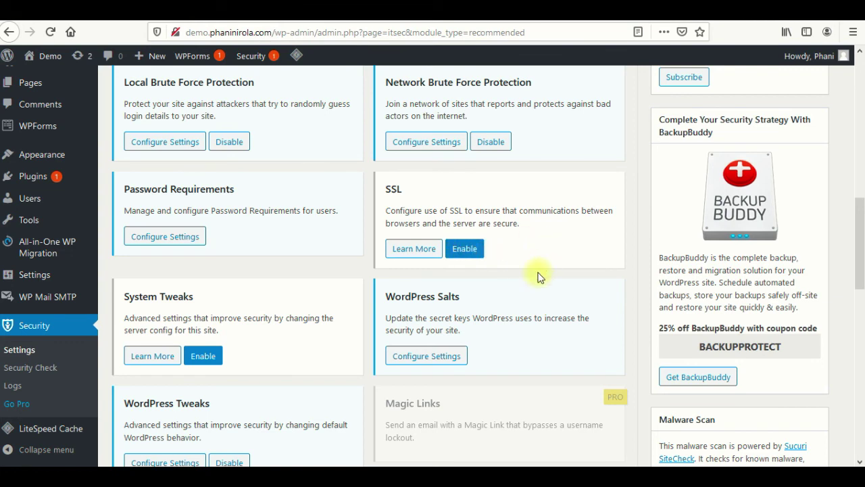
Enable the System Tweaks module and review its system file, directory browsing and URL filtering options
scroll(553, 262, "down", 3)
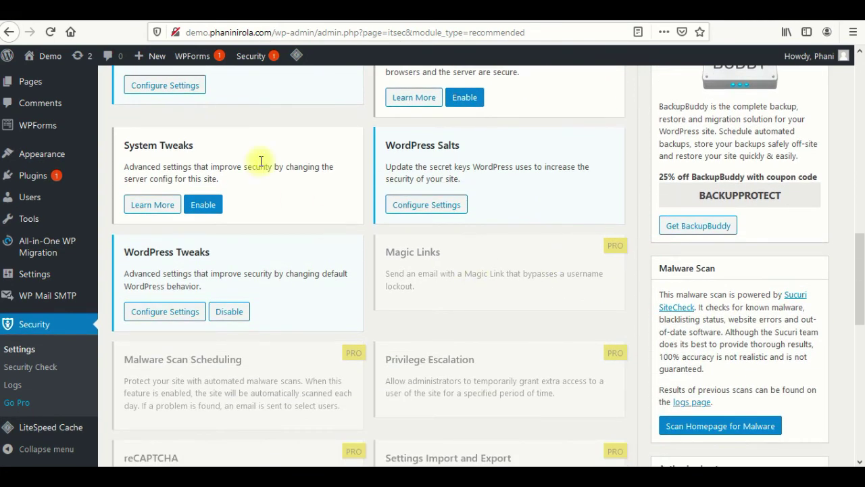
left_click(211, 208)
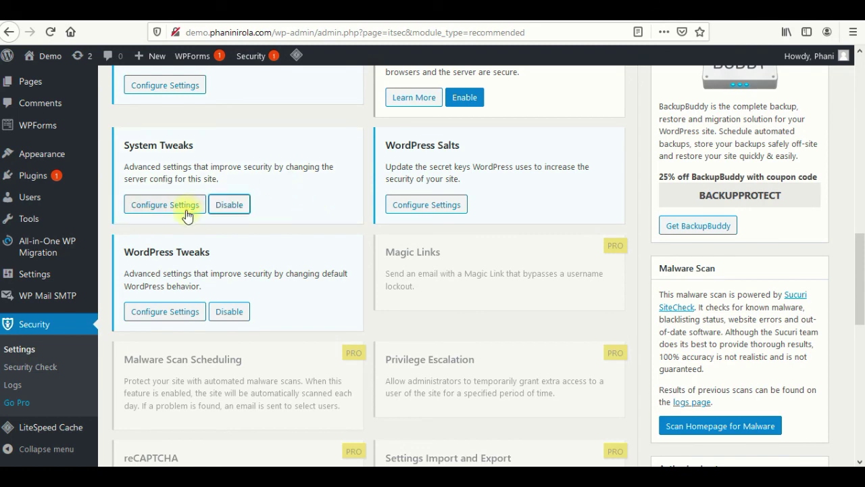
left_click(187, 206)
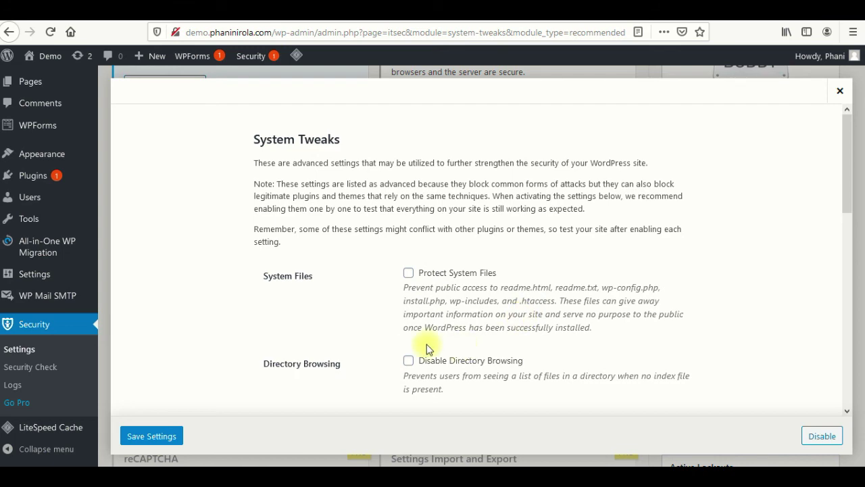
scroll(425, 346, "down", 3)
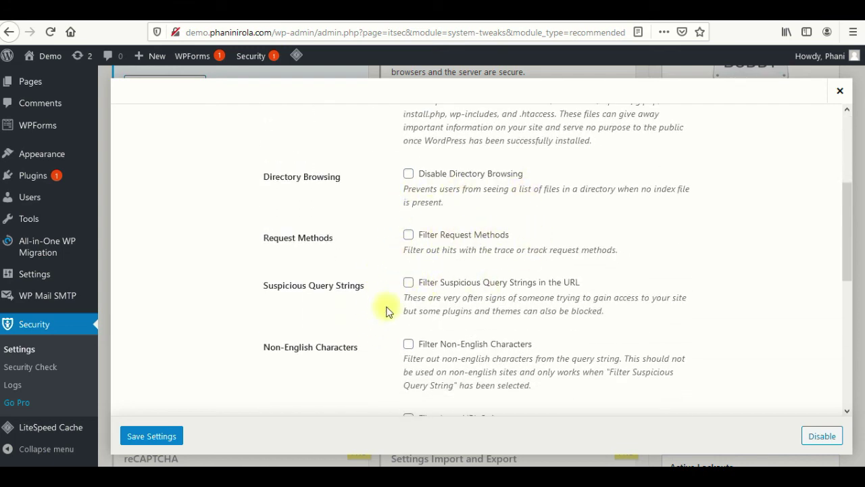
scroll(392, 305, "down", 3)
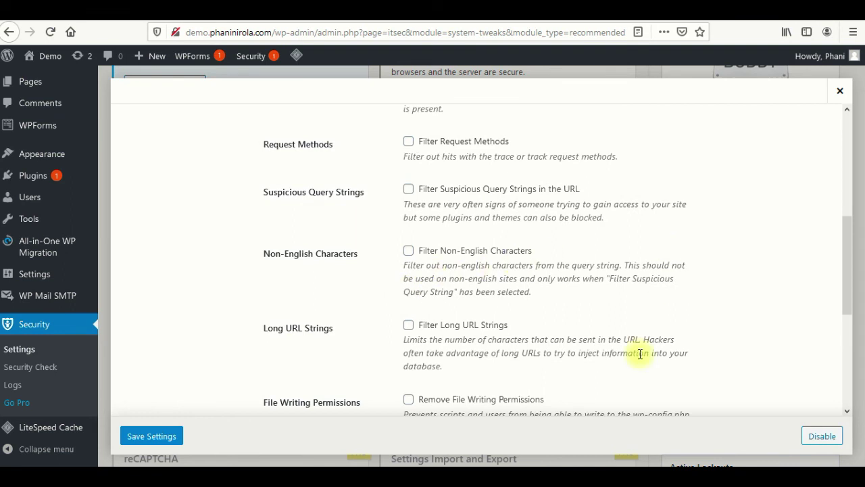
Try the Filter Long URL Strings option, clear it again, review the remaining System Tweaks, and close the settings without saving
left_click(408, 327)
scroll(382, 340, "down", 1)
scroll(382, 339, "down", 3)
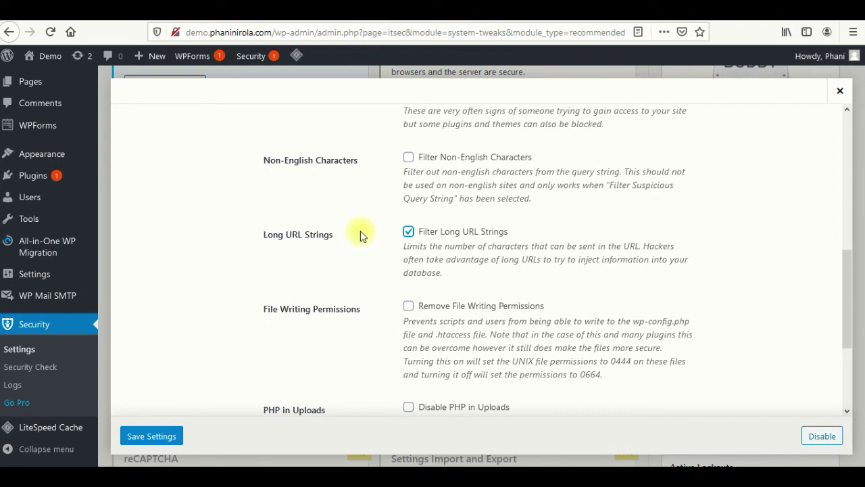
left_click(408, 231)
scroll(356, 274, "down", 5)
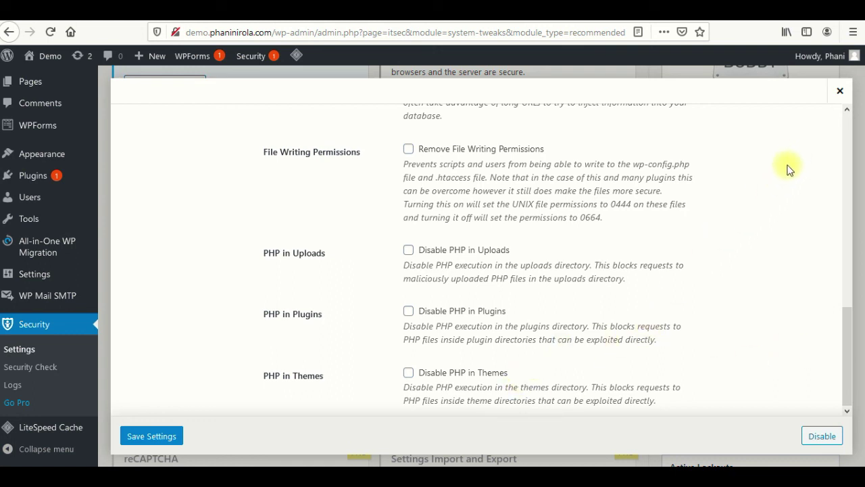
left_click(836, 95)
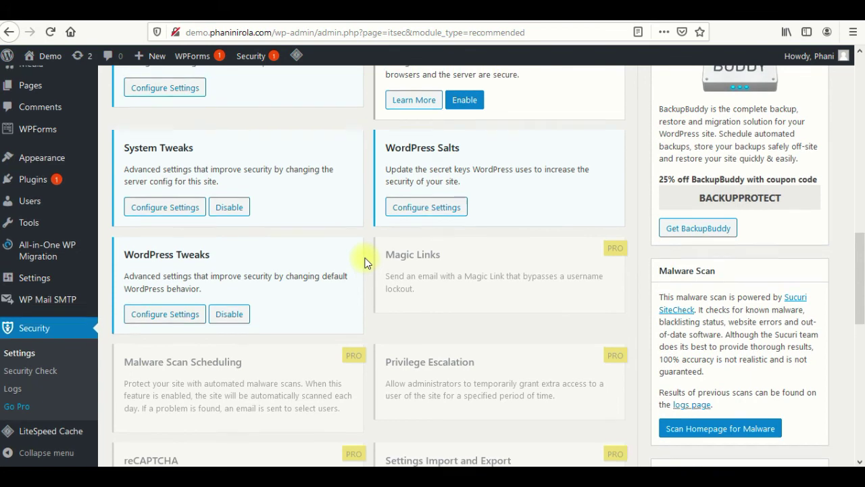
Open the WordPress Salts settings and select the Change WordPress Salts option
scroll(364, 262, "up", 2)
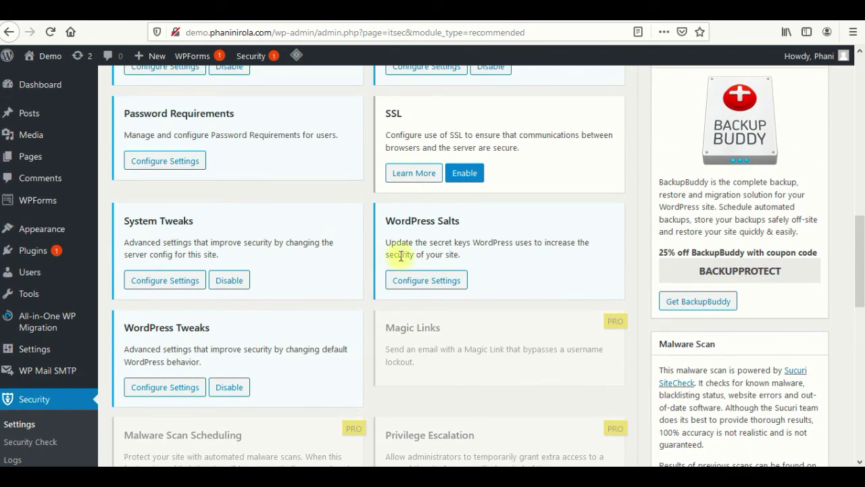
left_click(448, 281)
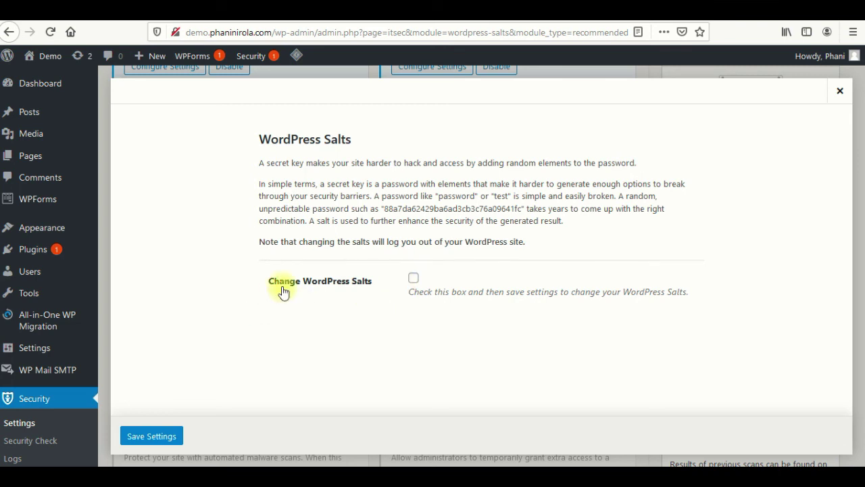
left_click(413, 279)
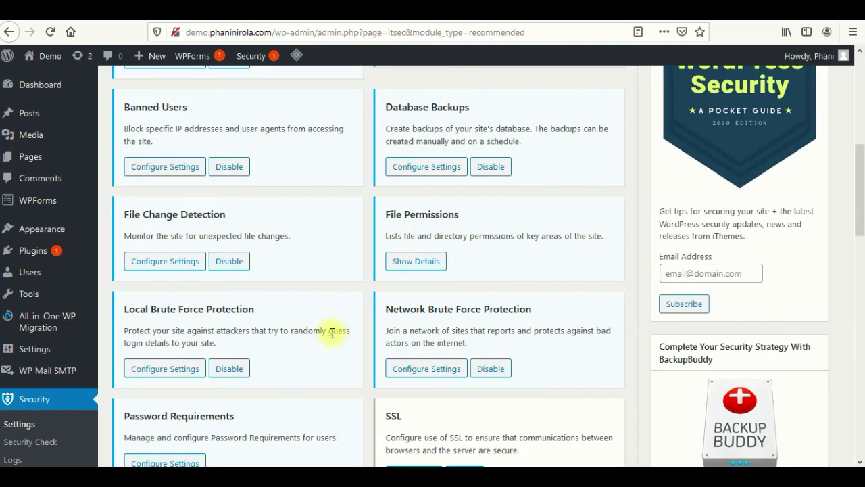
scroll(332, 332, "up", 3)
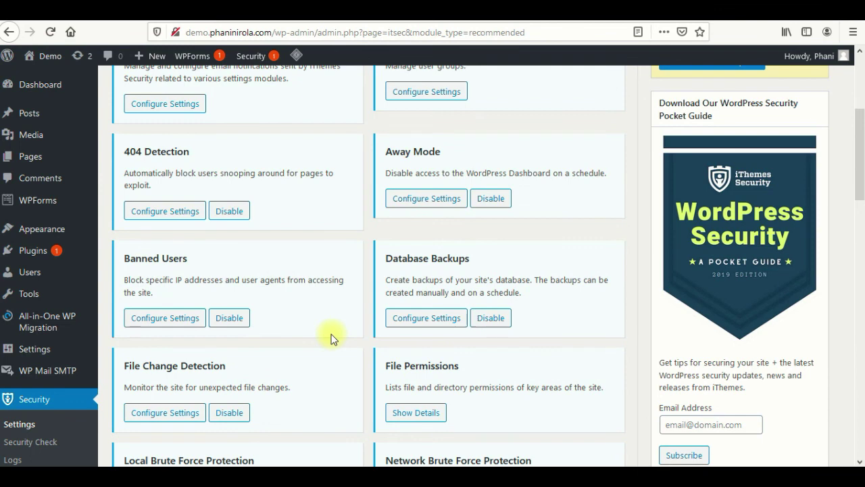
scroll(332, 338, "up", 5)
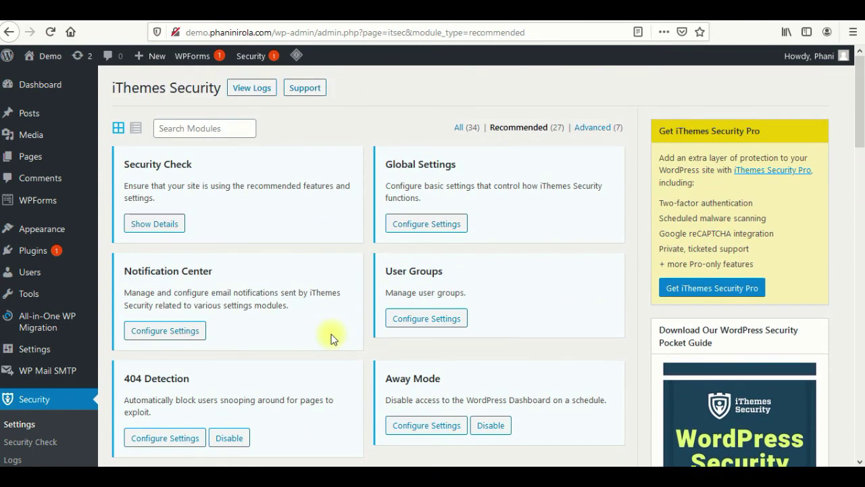